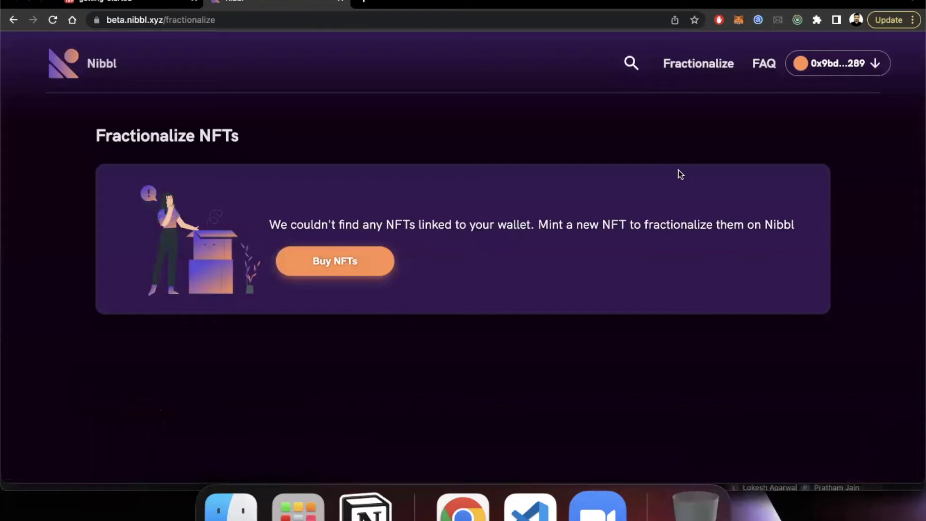
- Check the request-nfts channel on the Nibbl Discord server and return to the Fractionalize NFTs form
scroll(678, 169, down, 2)
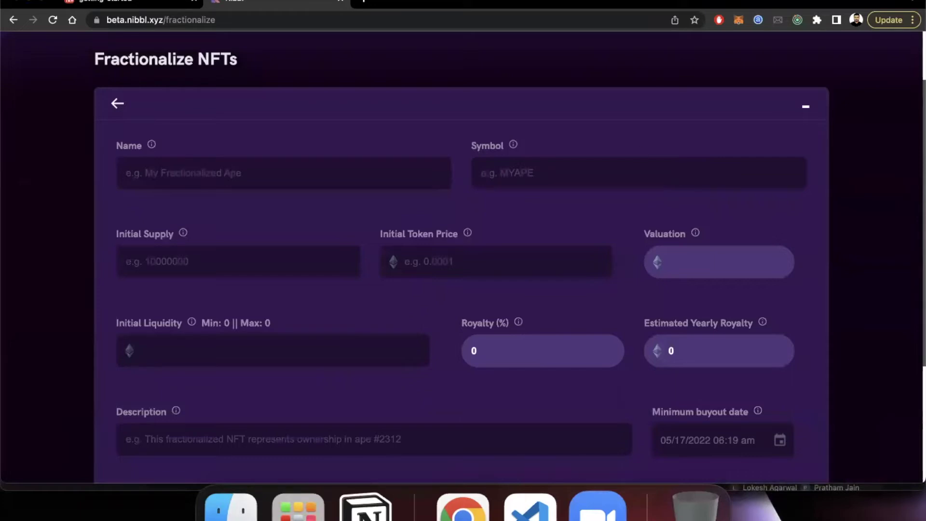
click(120, 3)
click(70, 348)
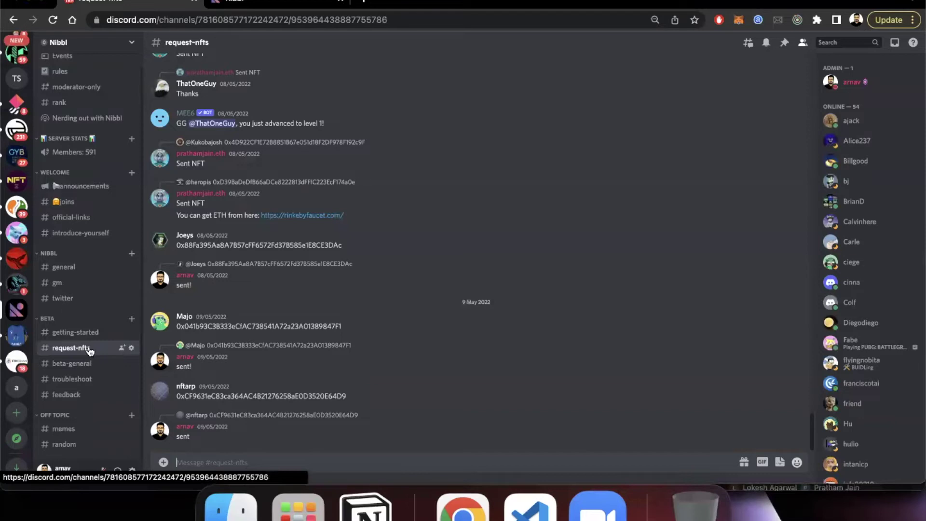
key(ctrl+Tab)
- Expand the NFT Selection section and look through the NFTs held in the wallet
scroll(631, 239, down, 3)
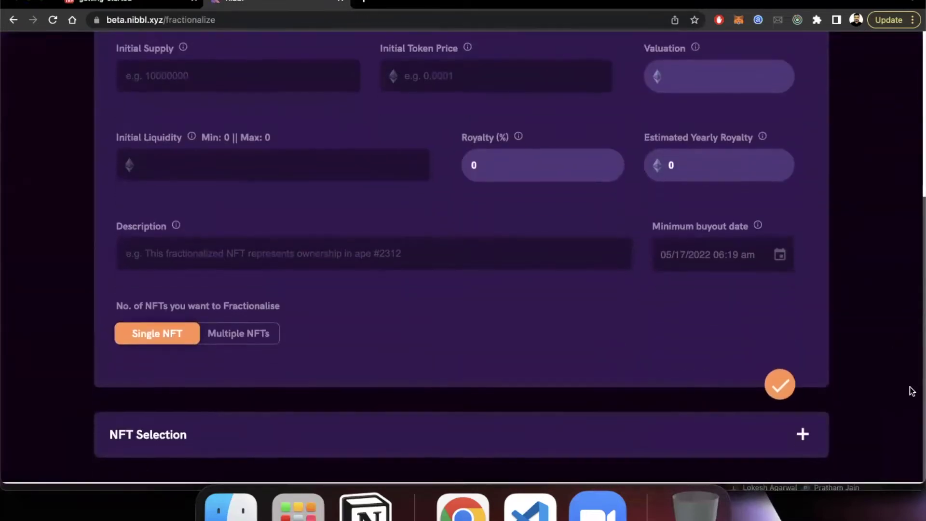
click(803, 434)
scroll(849, 355, down, 2)
scroll(849, 355, down, 3)
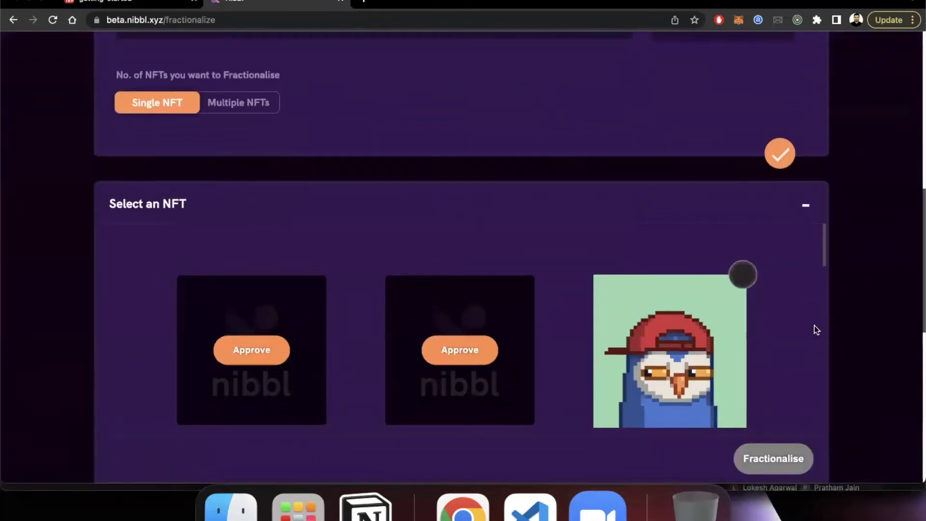
scroll(791, 270, down, 3)
scroll(704, 118, down, 3)
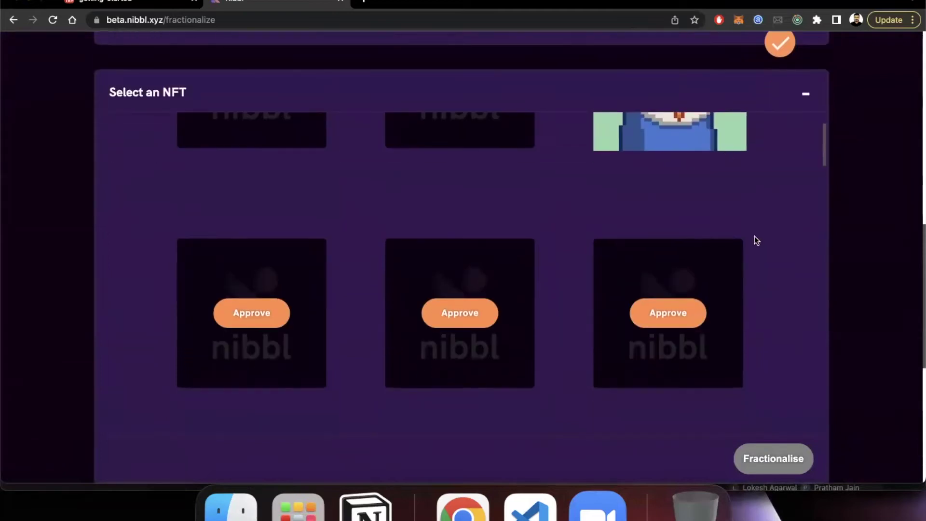
scroll(754, 236, down, 3)
scroll(755, 240, down, 2)
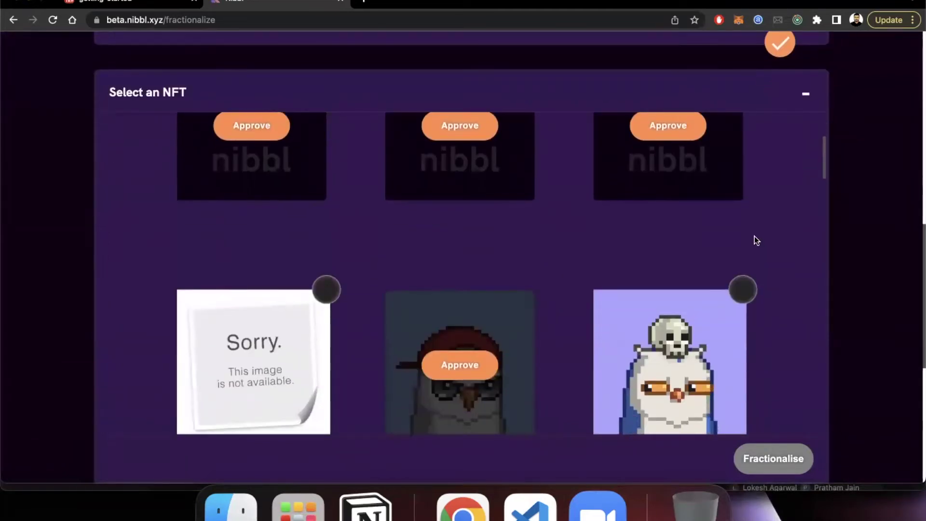
scroll(755, 240, down, 1)
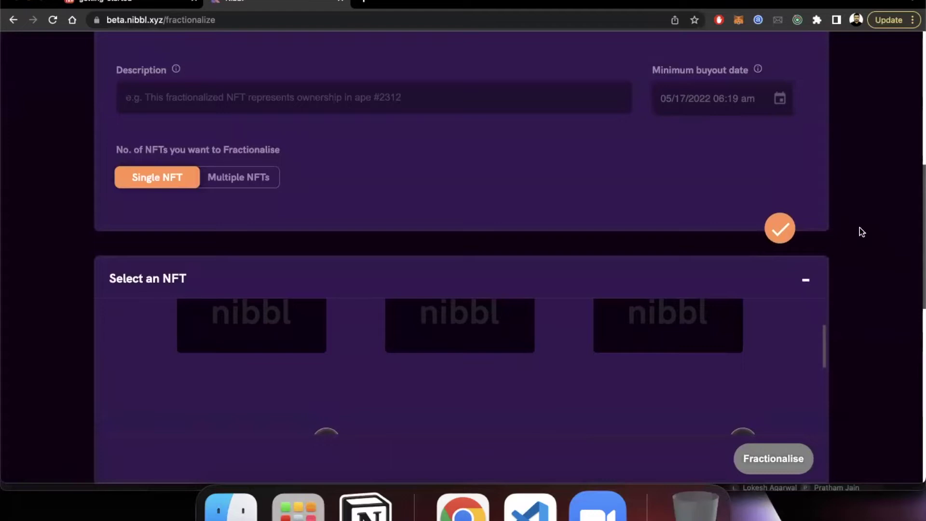
- Approve wallet access to the white bird NFT with the red cap and dark glasses, and select it for fractionalization
scroll(770, 362, down, 1)
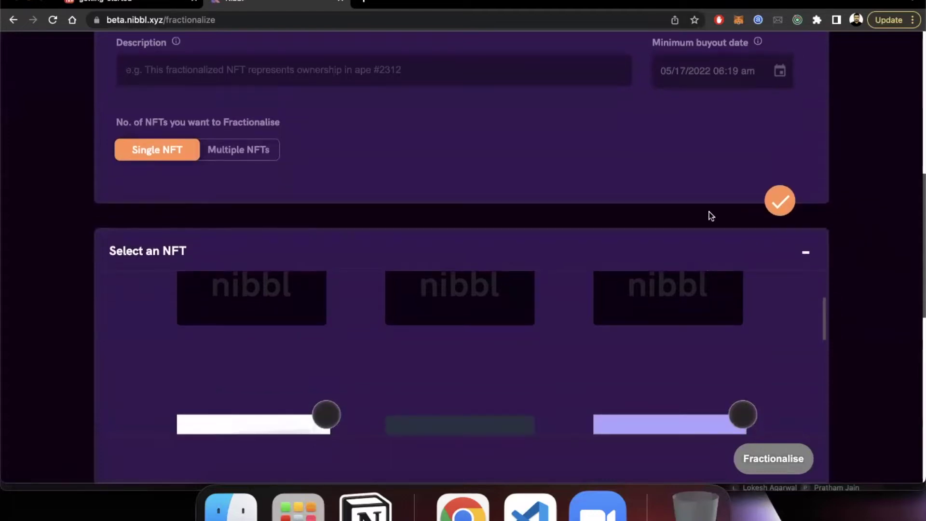
scroll(710, 198, down, 3)
scroll(768, 297, down, 4)
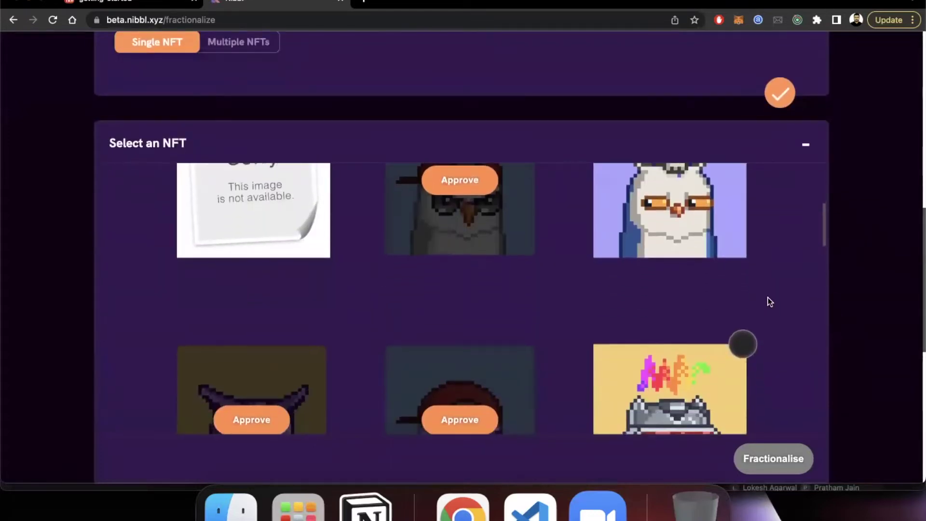
scroll(769, 301, up, 1)
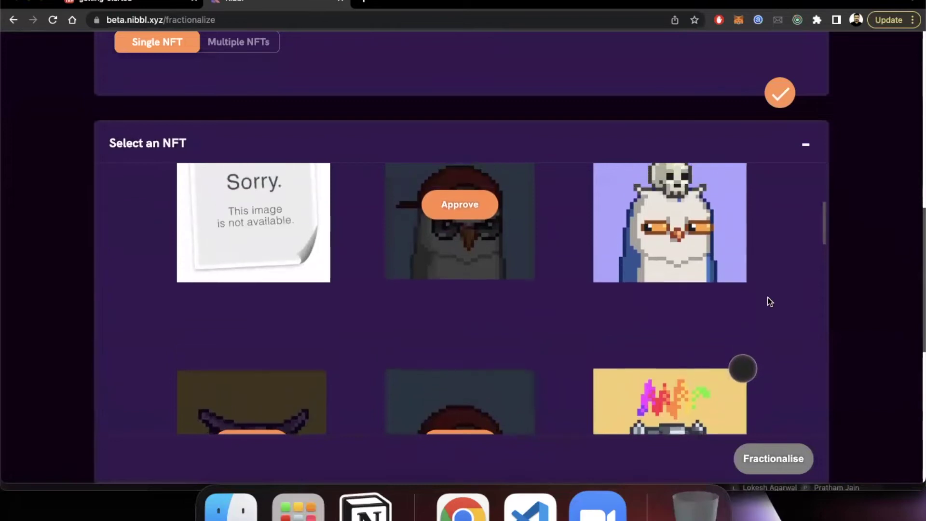
click(474, 215)
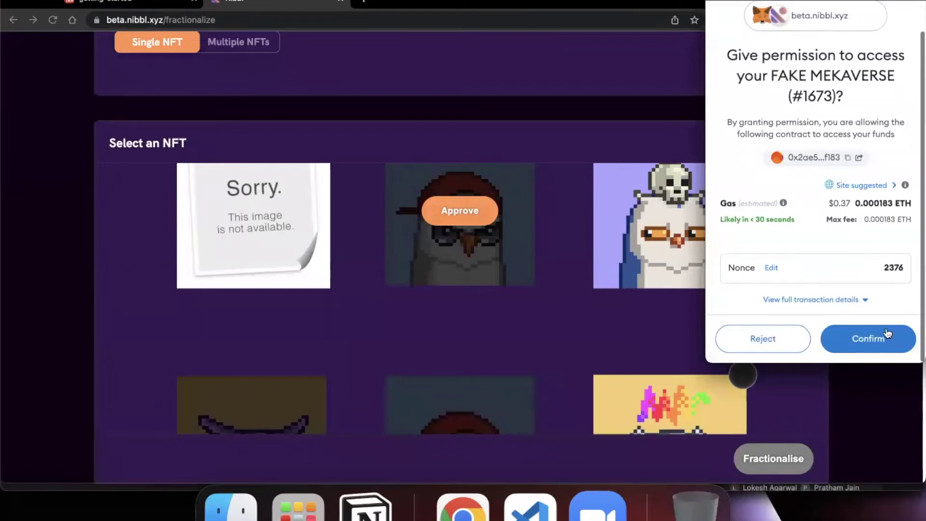
click(870, 343)
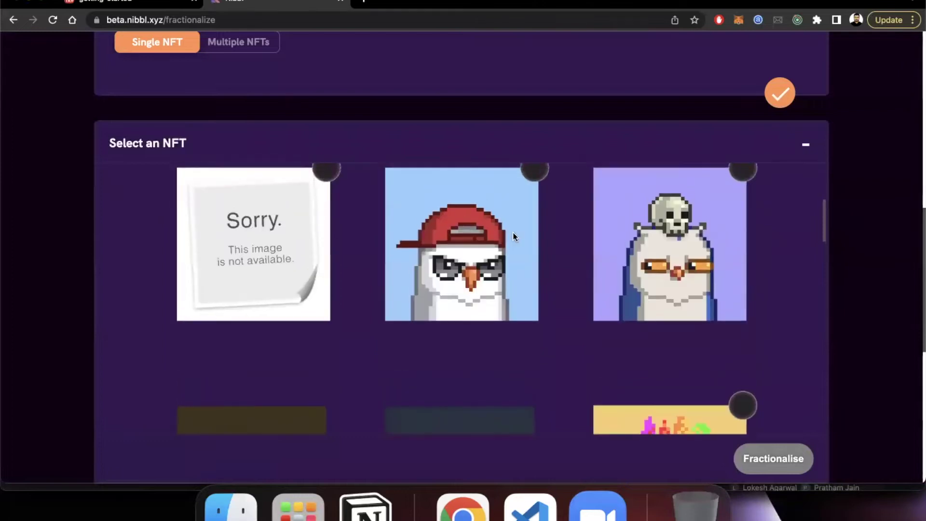
click(535, 172)
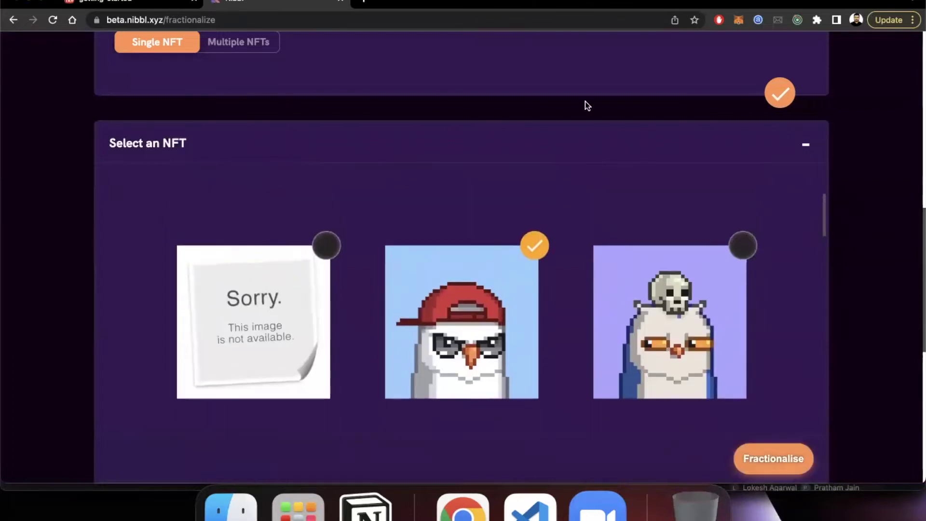
- Name the fractionalized NFT "RED Moonbird" and give it the symbol RED
scroll(585, 103, up, 7)
scroll(585, 102, up, 3)
scroll(585, 102, down, 1)
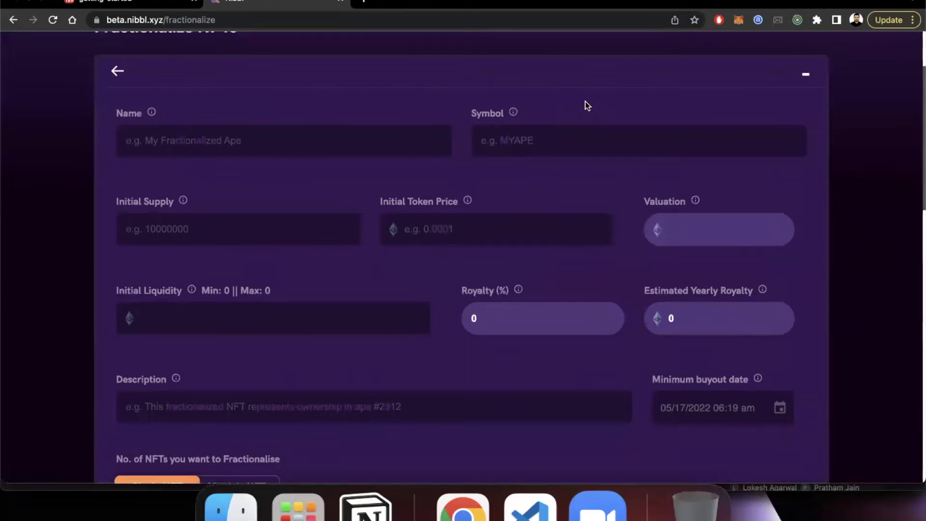
text(R)
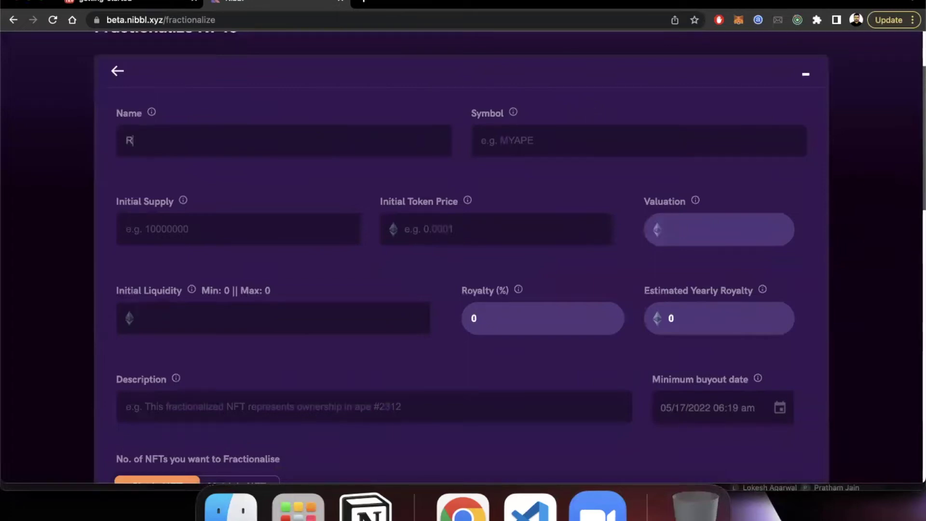
text(ED Moonbird)
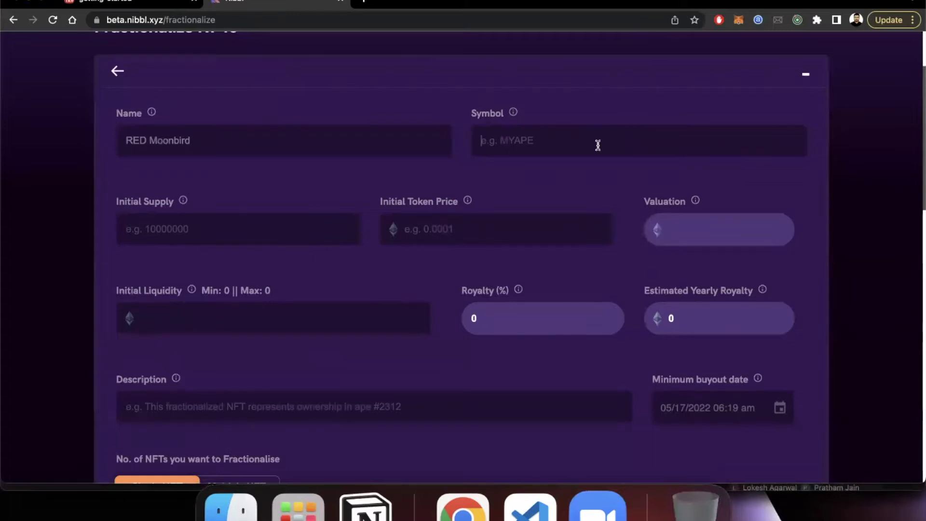
text(RED)
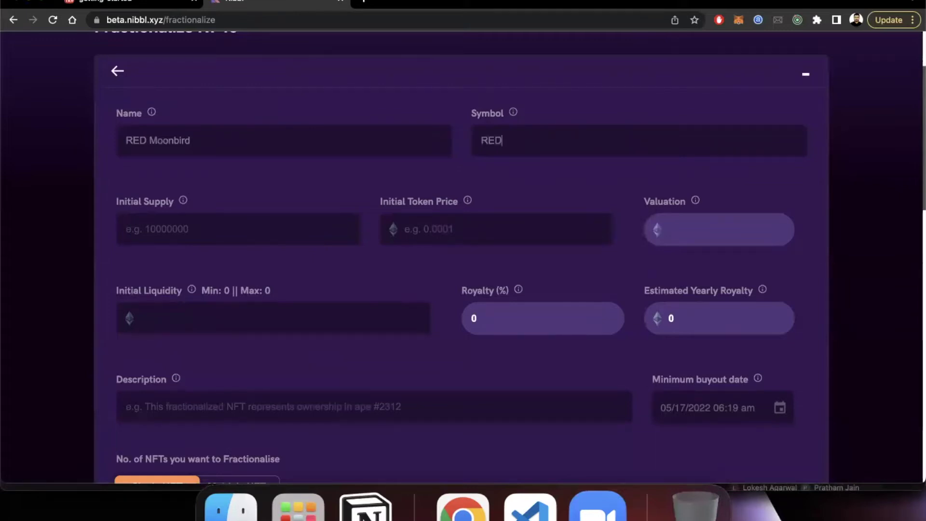
- Set the initial supply to 100 and the initial token price to 0.001 ETH
scroll(337, 187, down, 2)
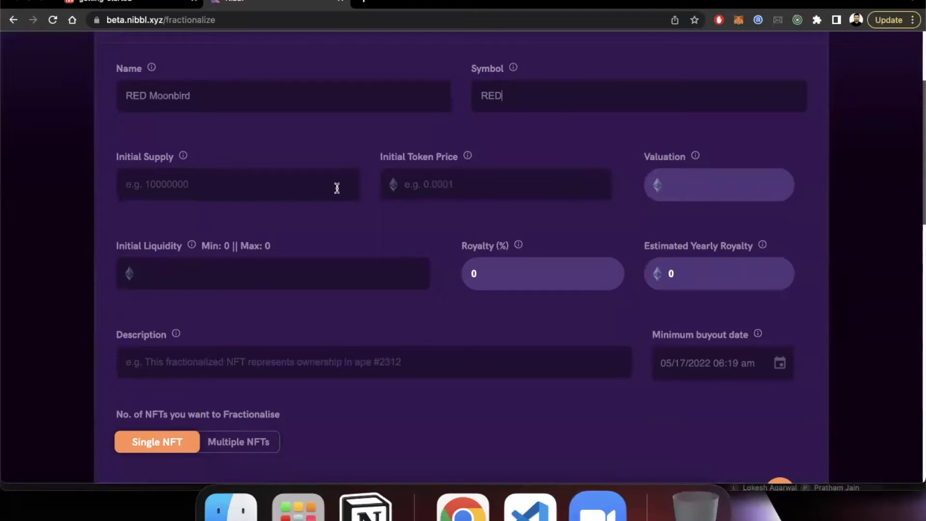
click(337, 188)
text(100)
click(471, 180)
text(0.00)
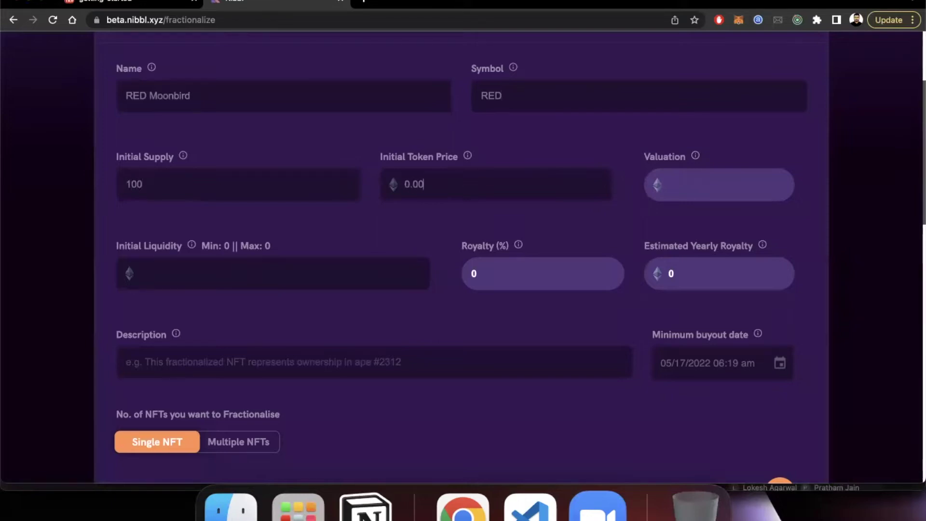
text(1)
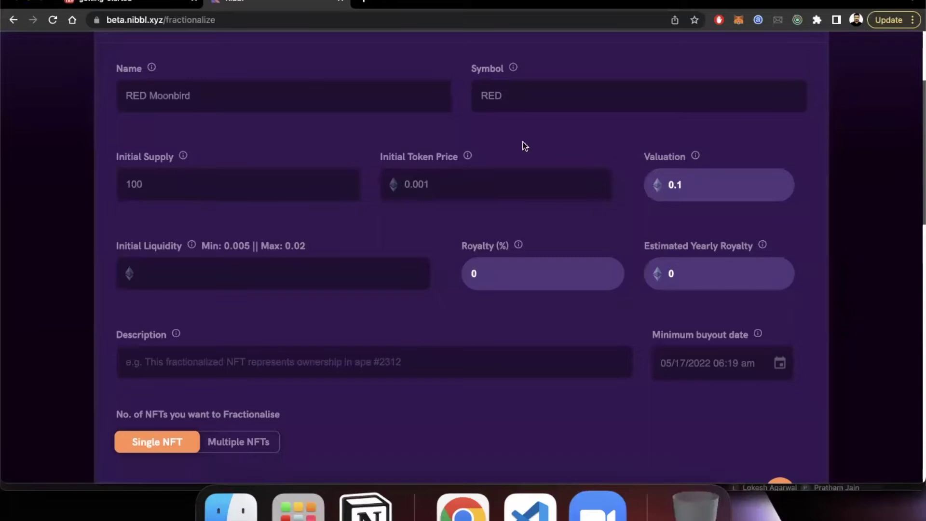
- Read the explanations of the valuation and the initial liquidity in the fractionalization form
scroll(496, 213, down, 1)
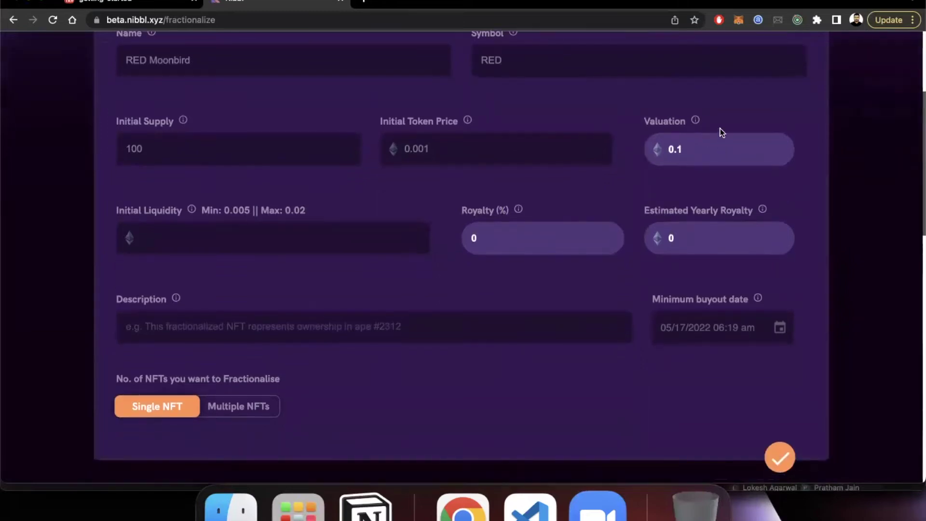
mouse_move(697, 126)
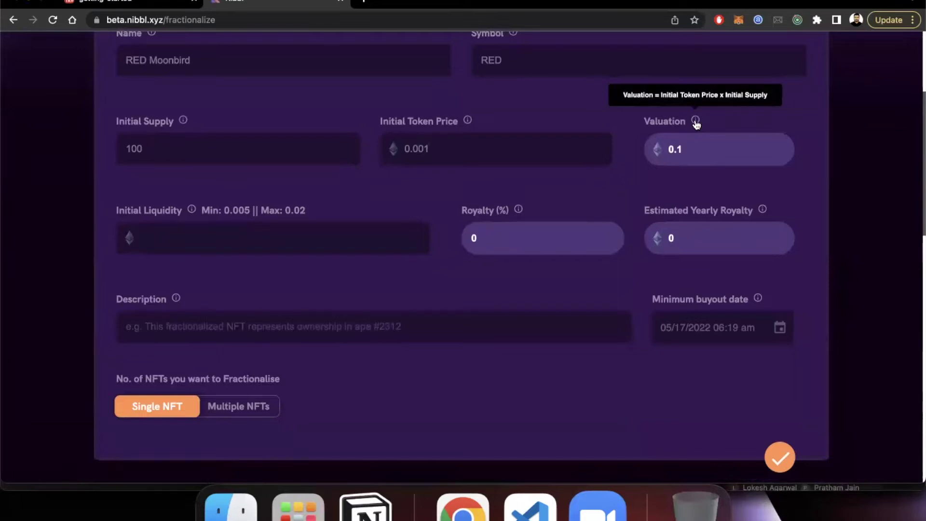
scroll(527, 175, down, 2)
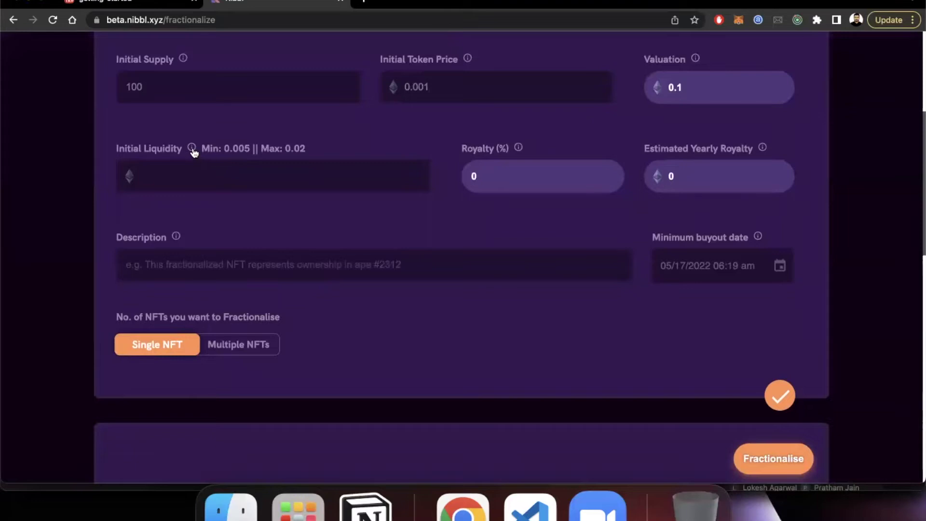
mouse_move(192, 150)
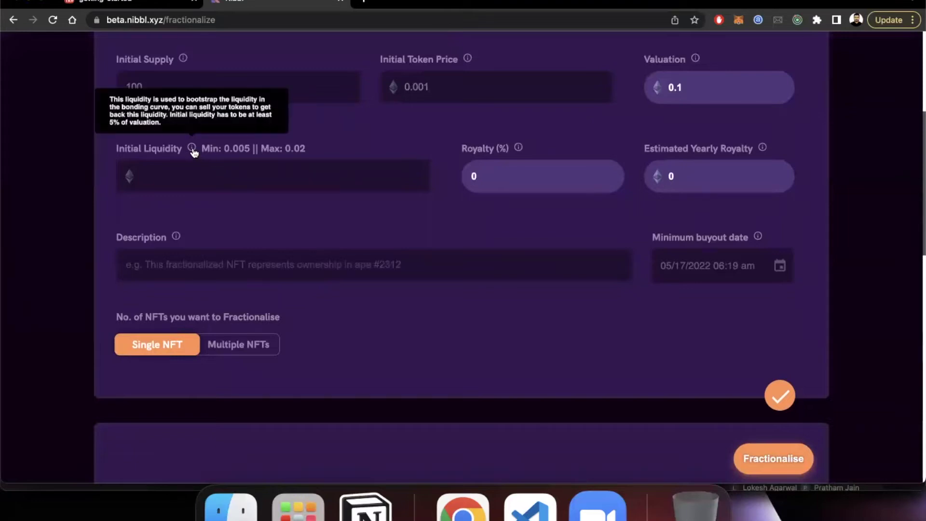
scroll(348, 221, down, 4)
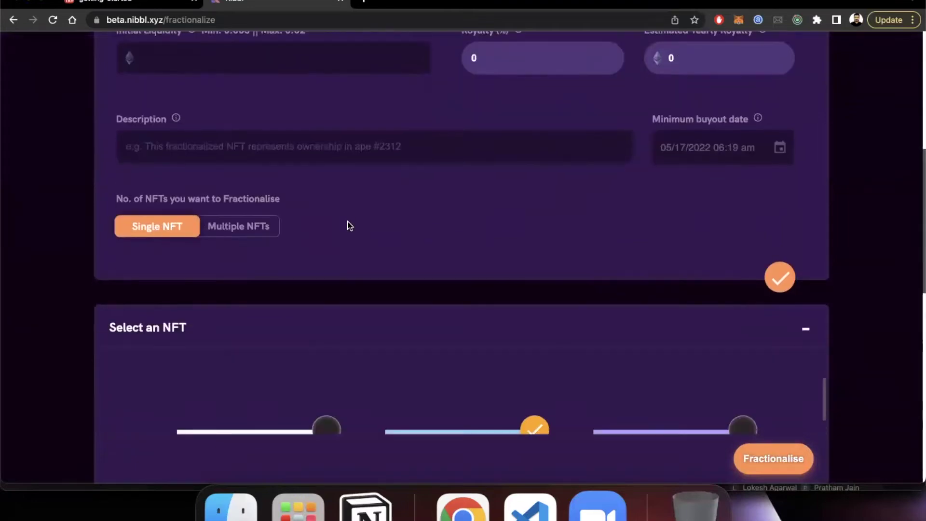
scroll(348, 221, up, 3)
scroll(348, 222, up, 1)
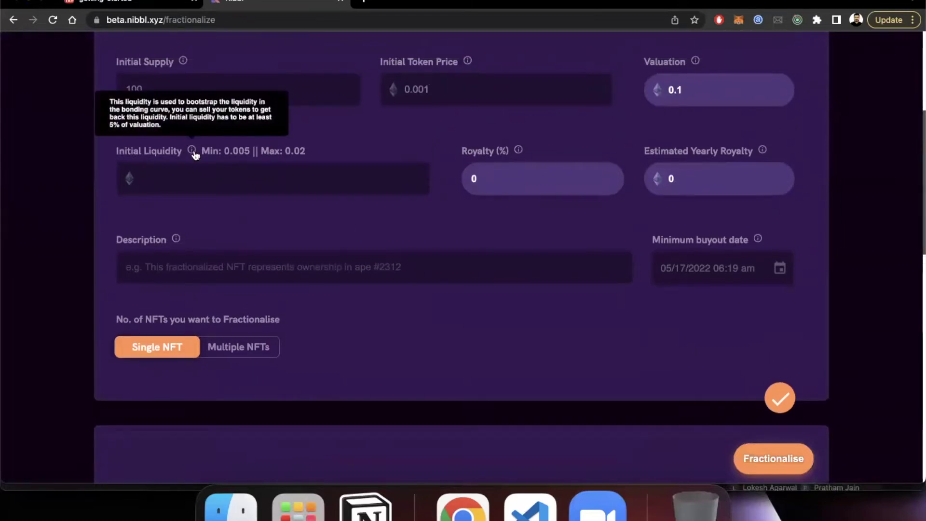
- Try initial liquidity values of 0.005 and 0.01 ETH, then 0.005 again, to compare the resulting royalties
text(0.00)
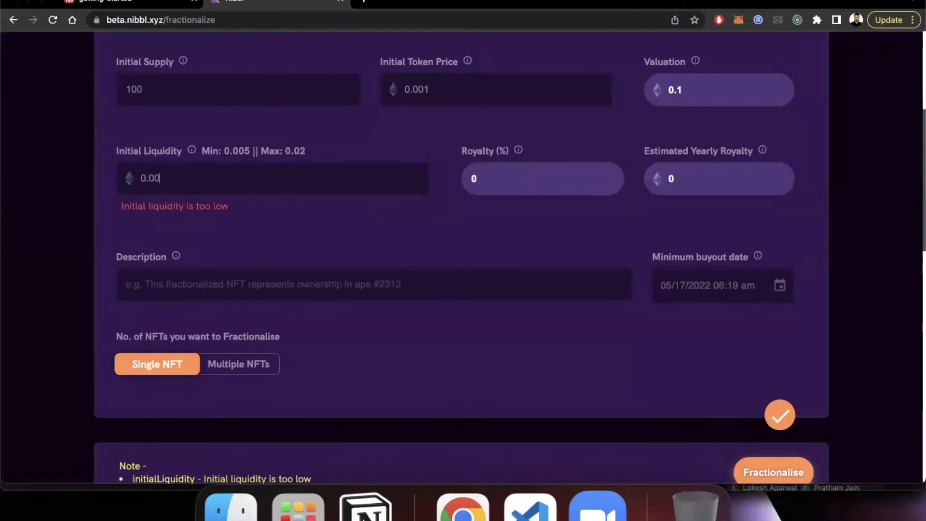
text(5)
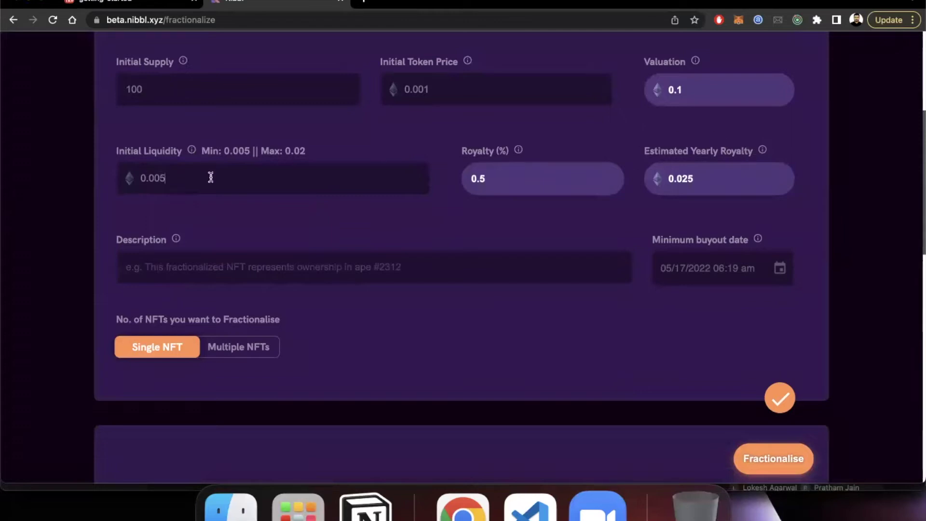
key(BackSpace)
key(BackSpace)
text(1)
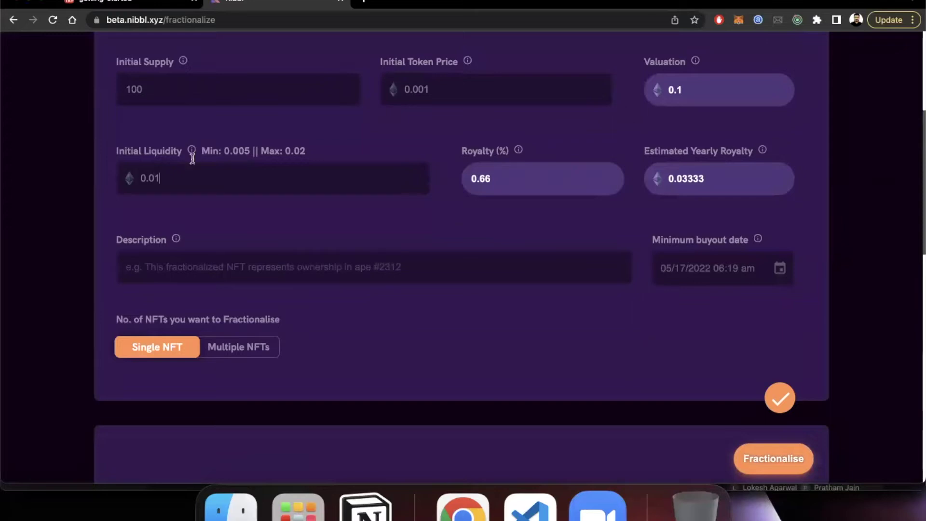
key(BackSpace)
text(05)
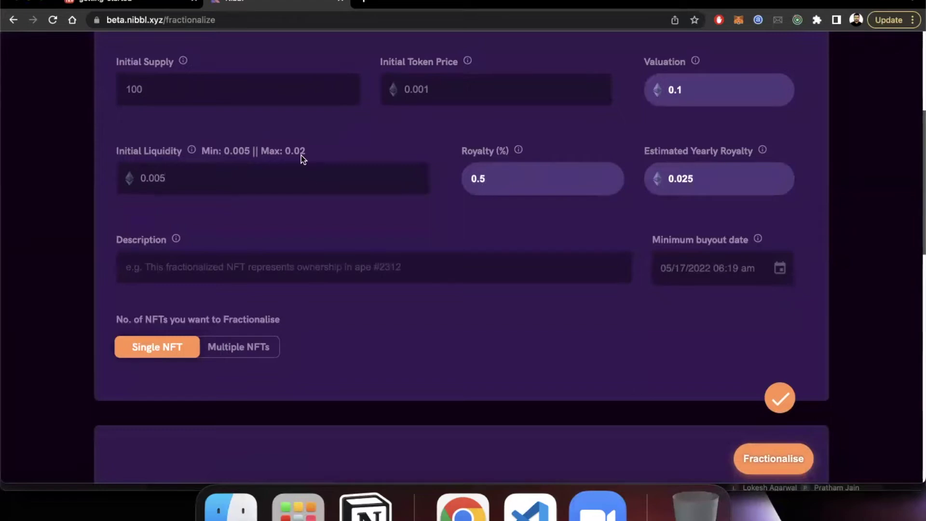
- Set the initial liquidity to 0.02 ETH
key(BackSpace)
key(BackSpace)
text(2)
- Read the explanations of the royalty percentage, the estimated yearly royalty and the valuation
mouse_move(517, 154)
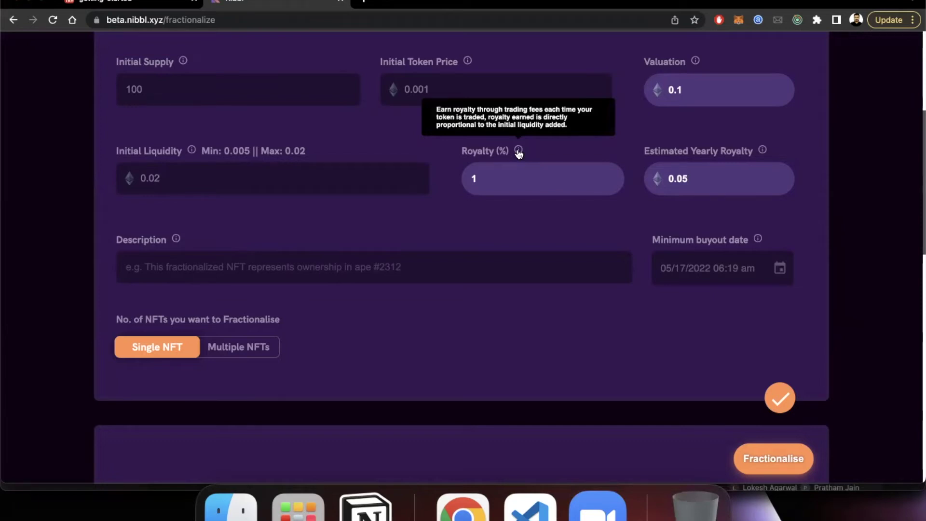
mouse_move(762, 150)
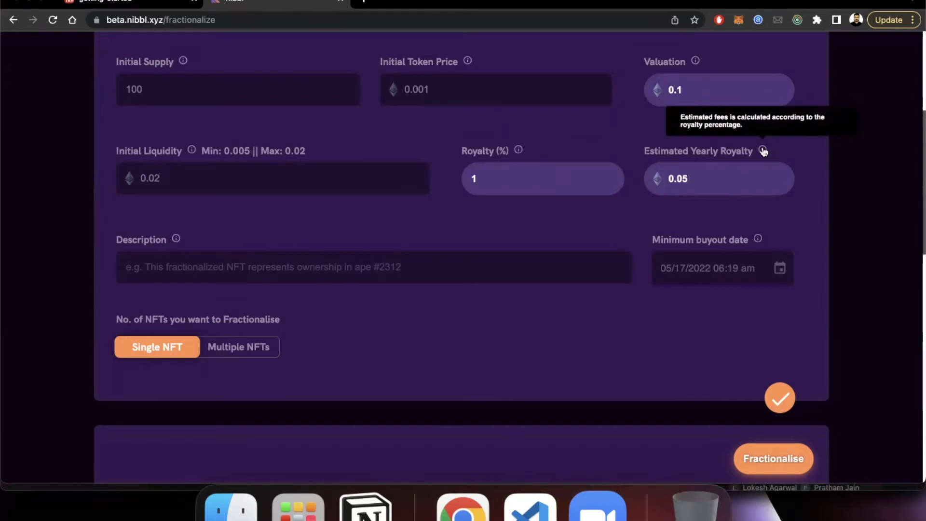
scroll(527, 180, up, 4)
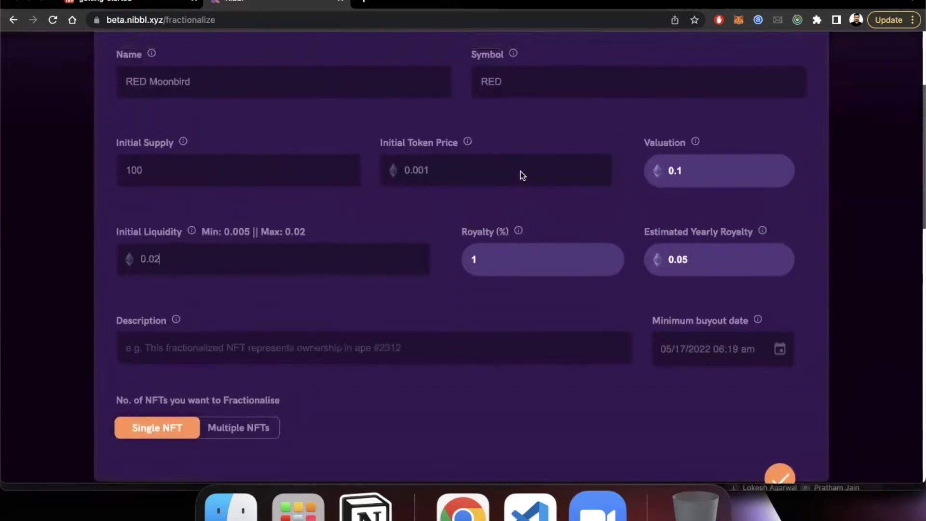
scroll(520, 171, down, 3)
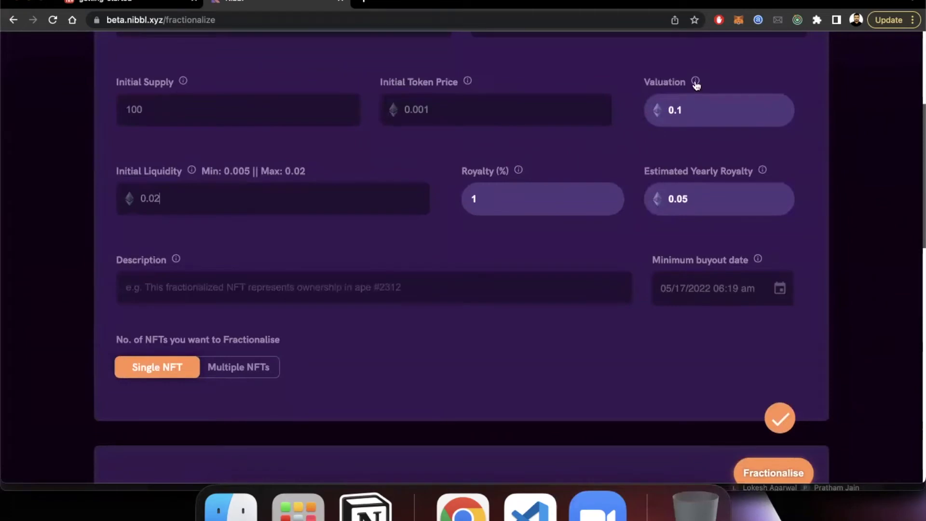
mouse_move(695, 86)
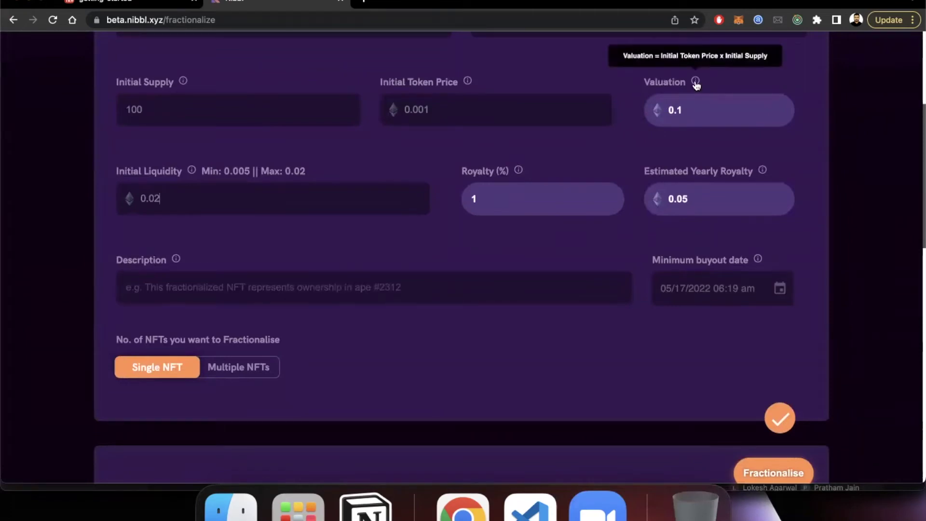
- Read the contest details and faucet information in the Nibbl Discord's getting-started channel and return to the fractionalization form
click(123, 4)
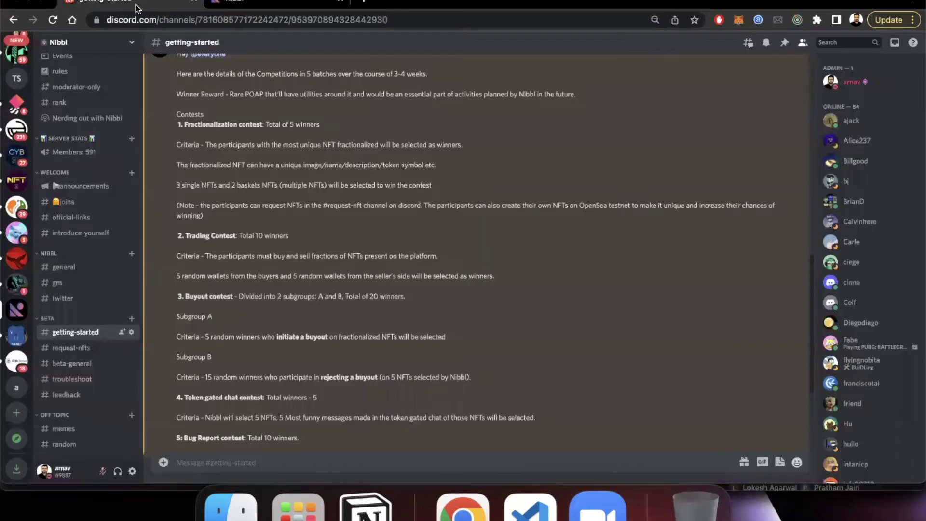
scroll(334, 223, down, 4)
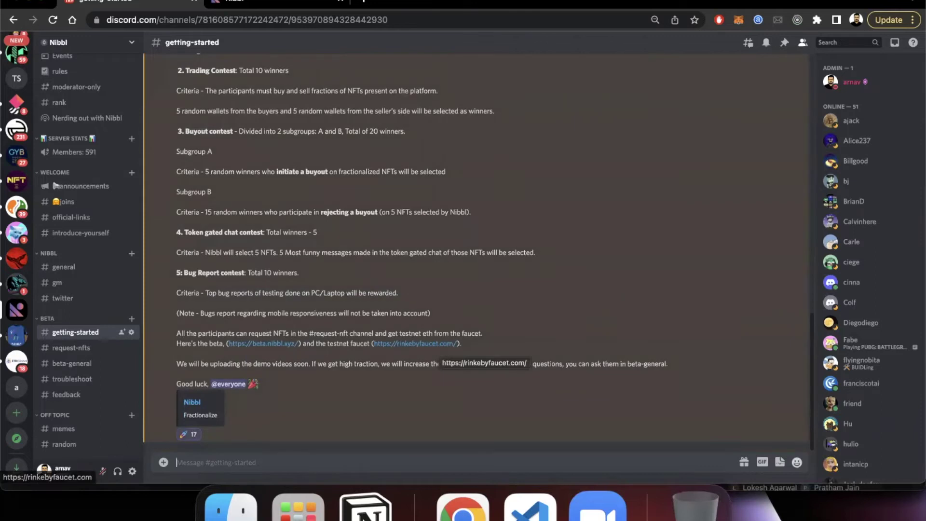
click(270, 3)
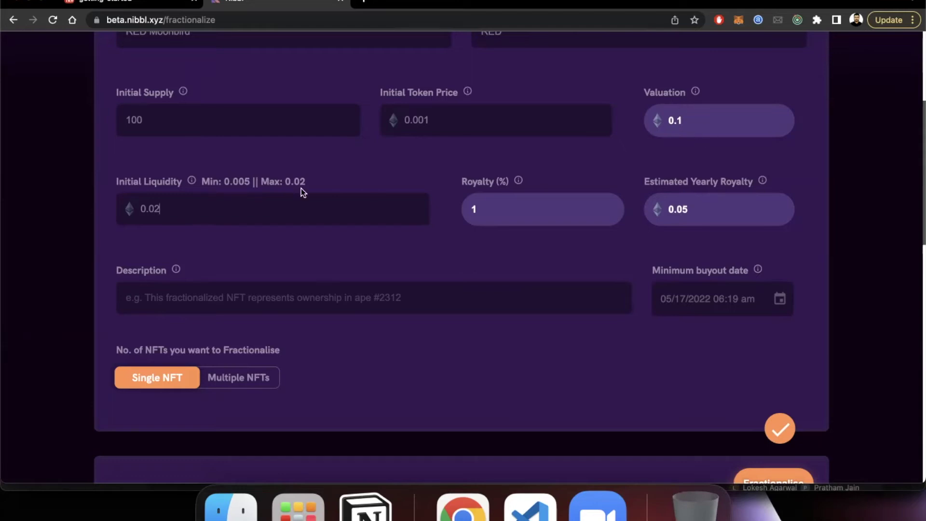
- Enter the description "My lovely moonbird #3000" for the fractionalized NFT
scroll(414, 246, down, 1)
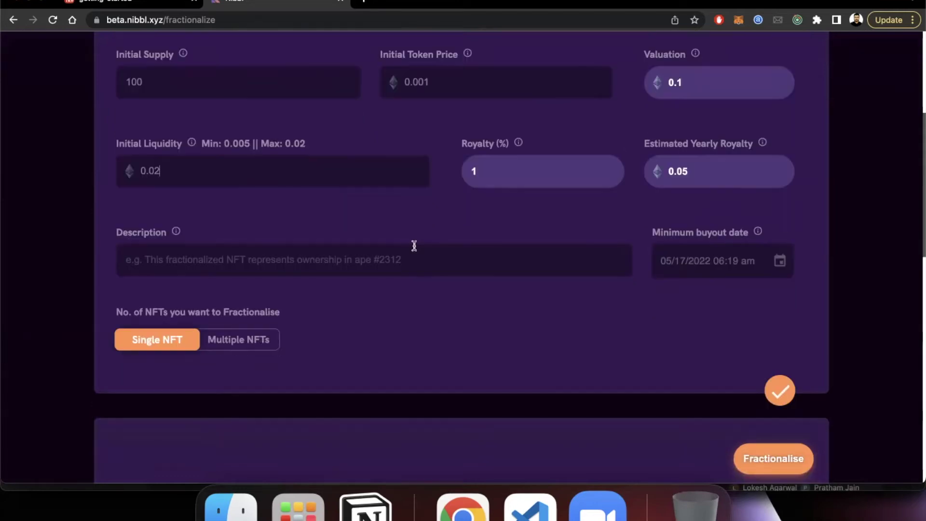
scroll(414, 246, up, 3)
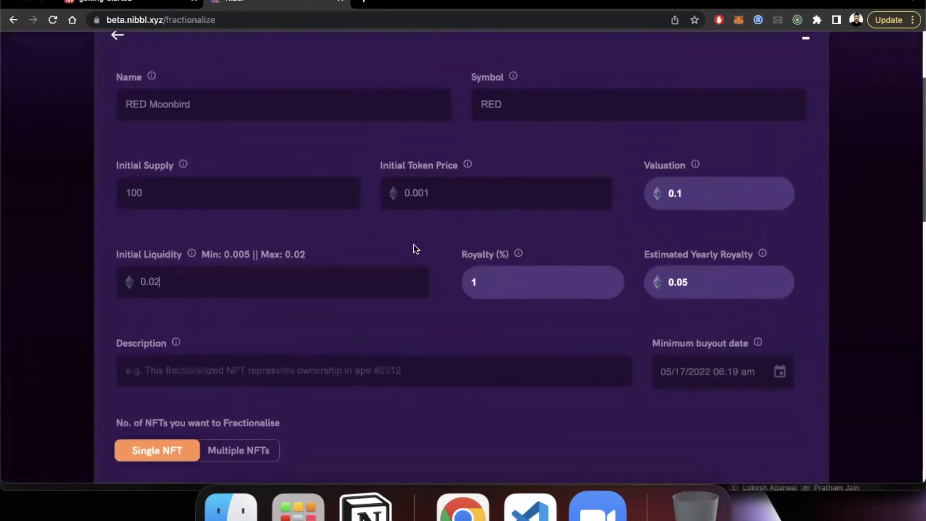
scroll(414, 245, down, 2)
click(386, 314)
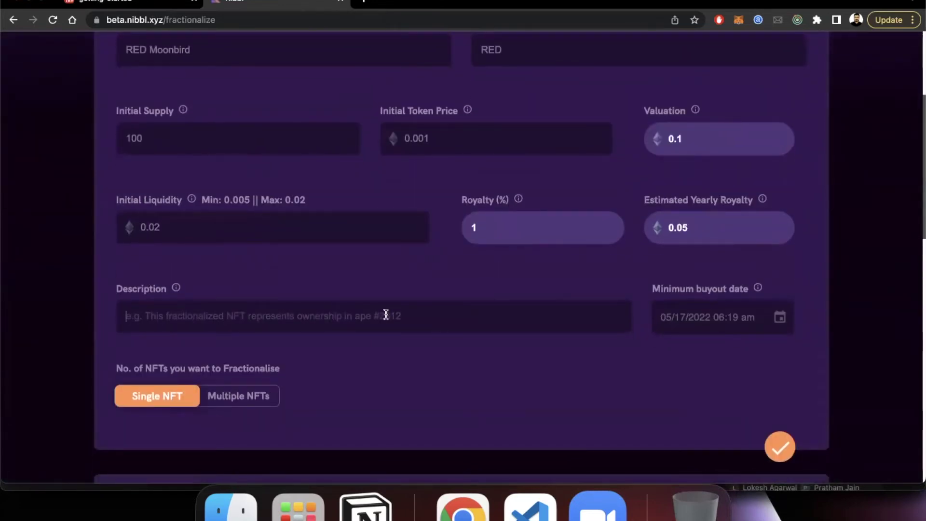
text(M)
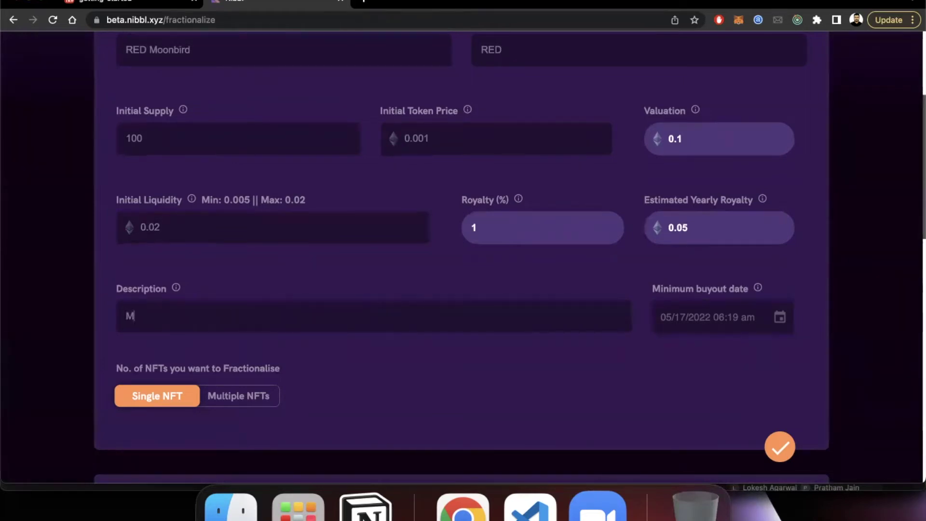
text(y lovely moonbird)
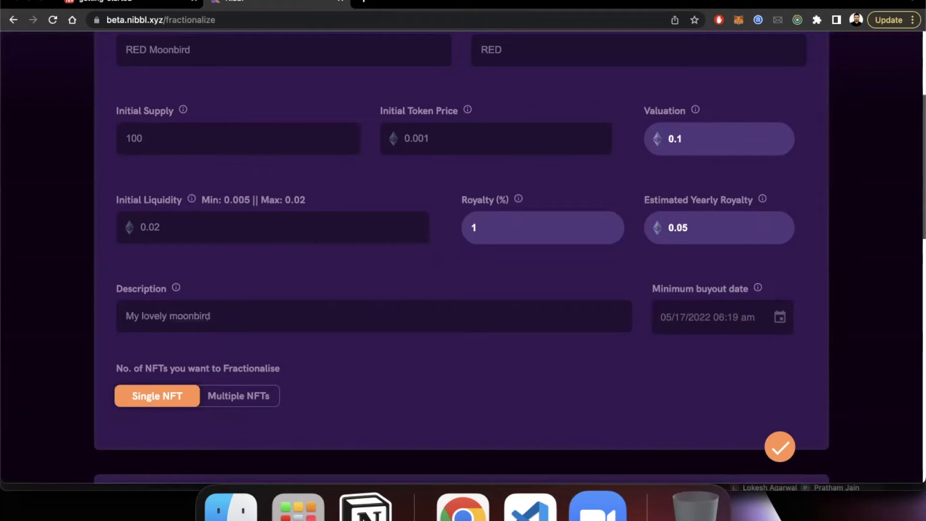
text(#3000)
- Set the minimum buyout date to 05/17/2022 06:50 am
scroll(630, 316, down, 2)
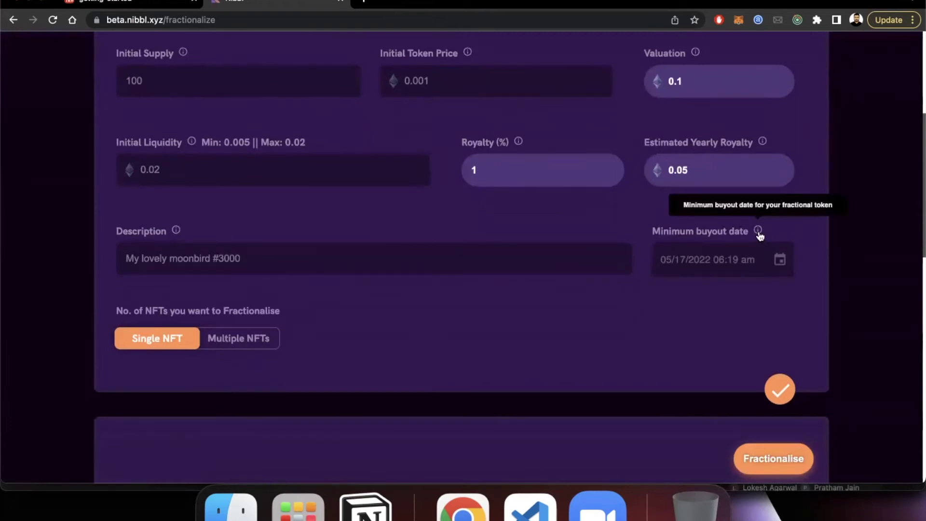
scroll(724, 275, up, 5)
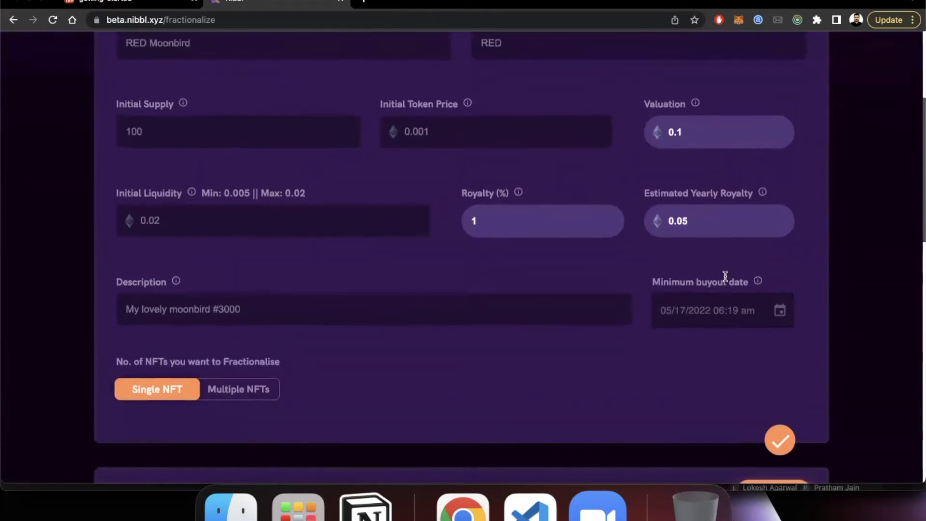
scroll(725, 277, down, 3)
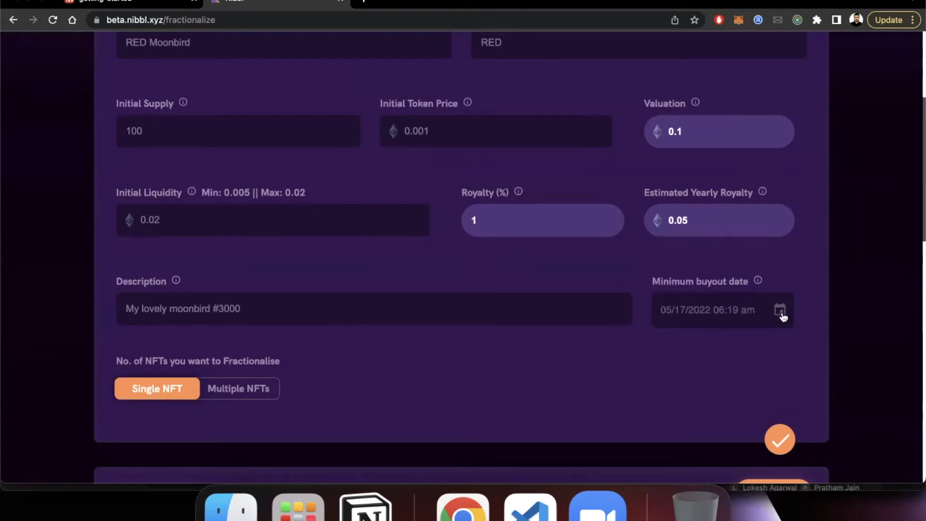
click(781, 314)
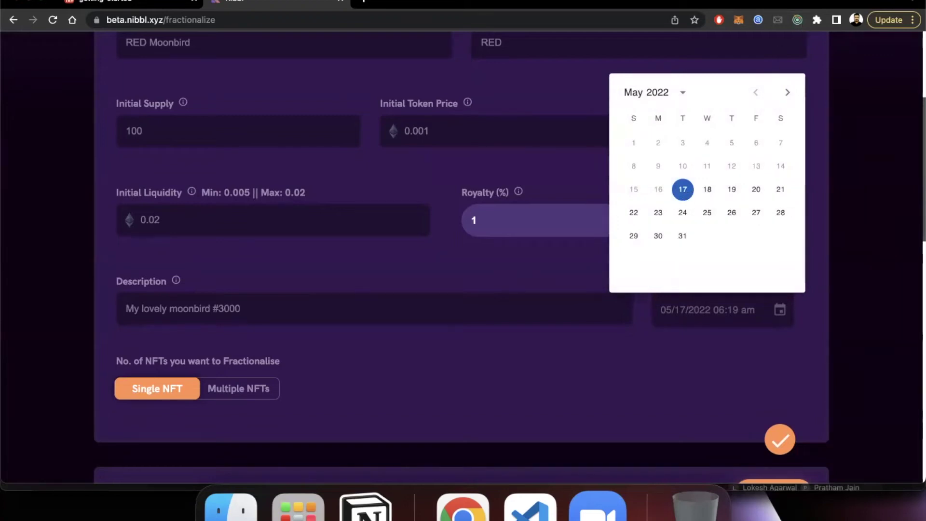
click(685, 193)
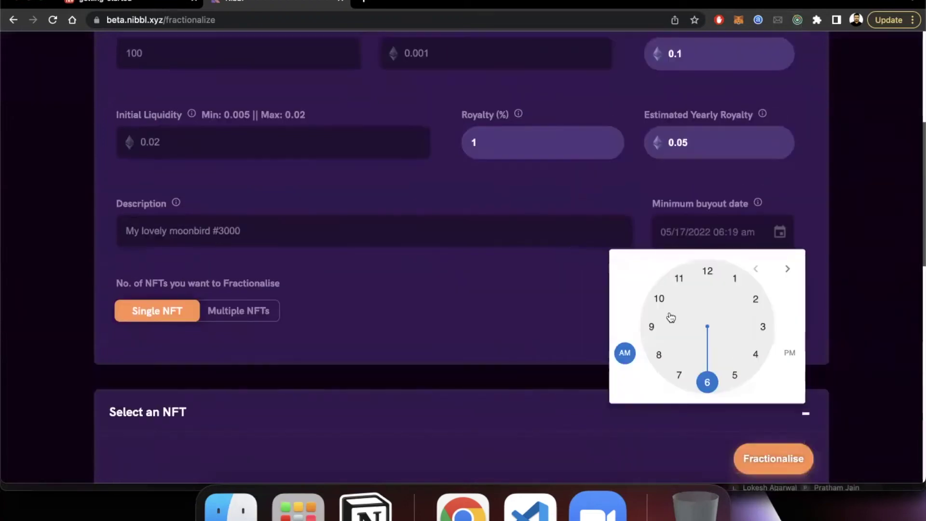
click(706, 381)
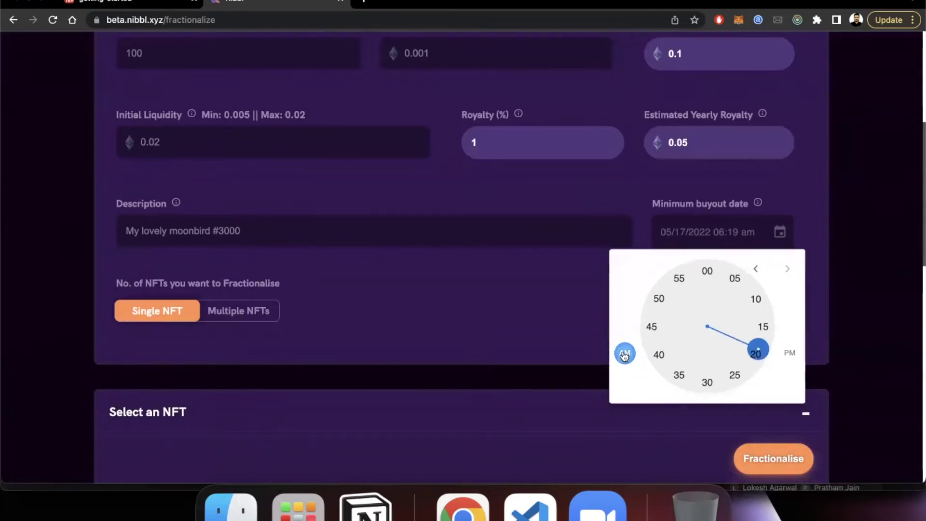
click(660, 298)
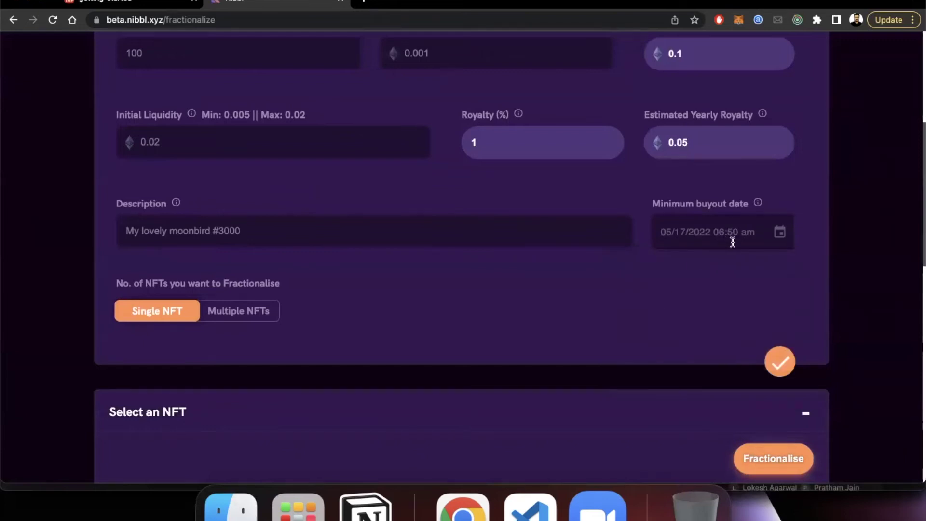
- Confirm the RED Moonbird token details, recheck them along with the NFT selection, and confirm the details again
click(779, 362)
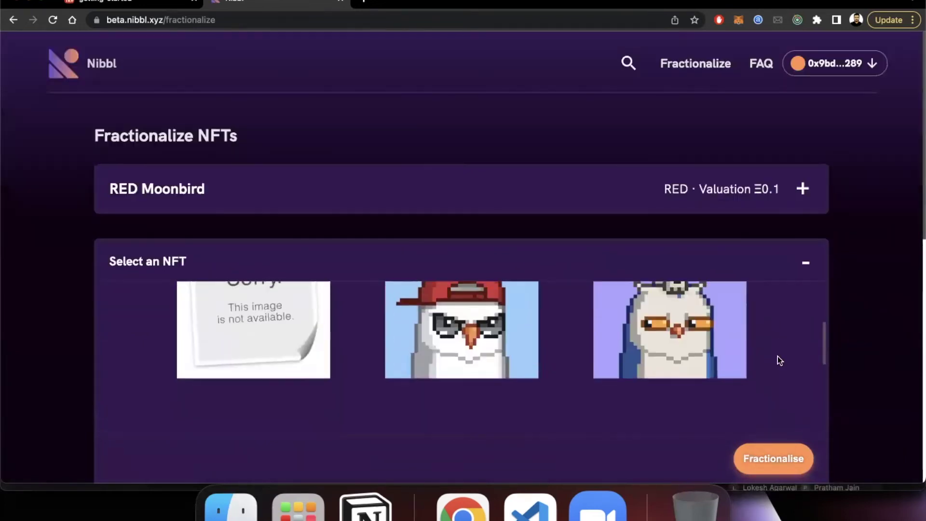
click(803, 189)
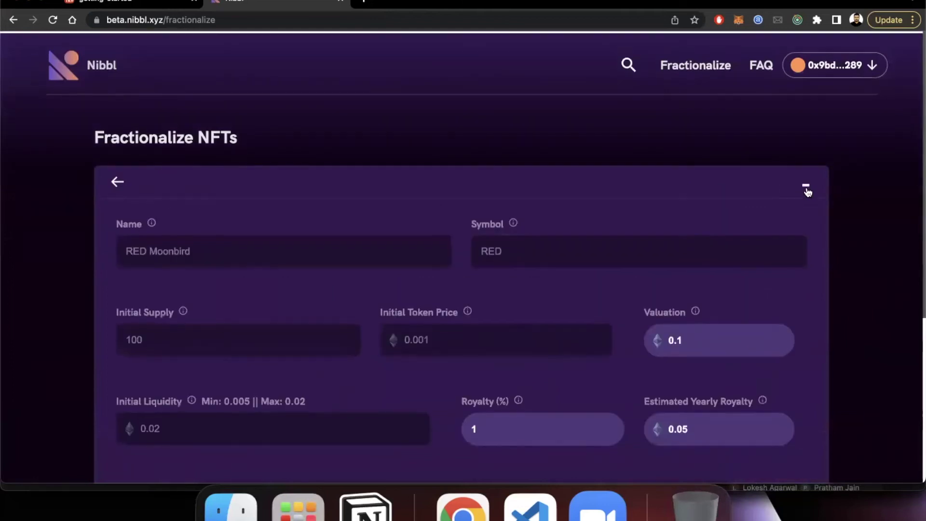
scroll(806, 190, down, 6)
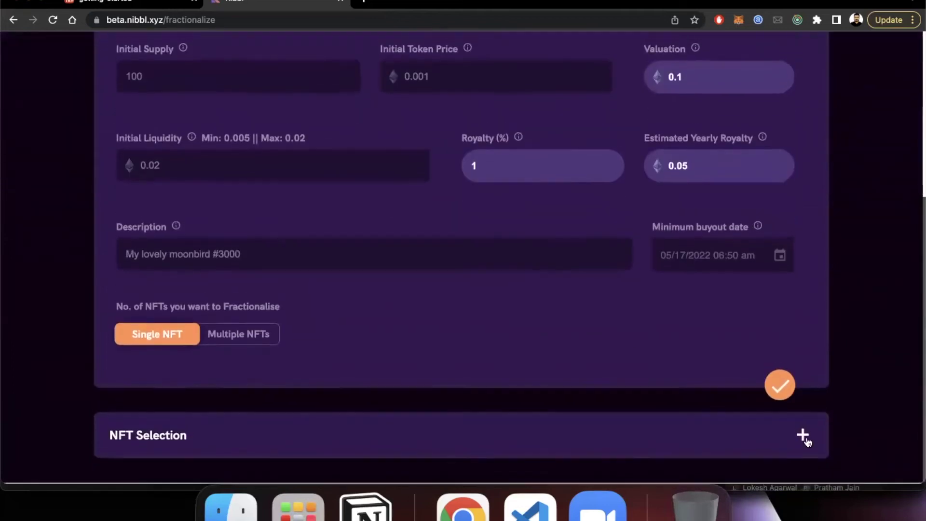
click(802, 428)
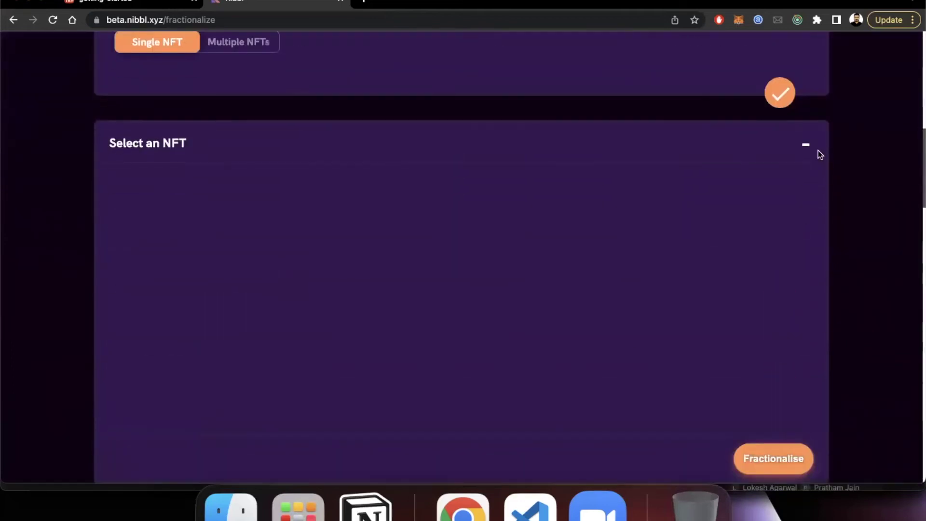
click(802, 144)
click(779, 392)
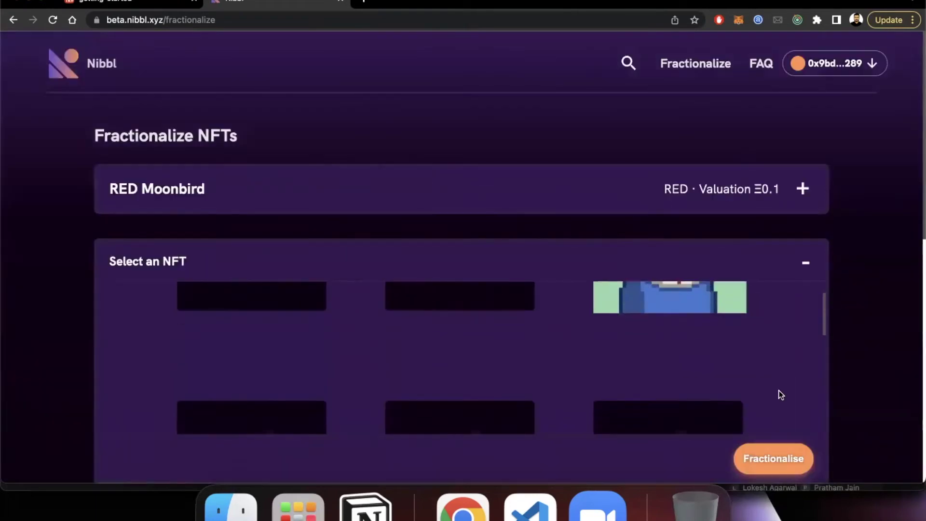
- Fractionalise the selected red-cap Moonbird and approve the wallet transaction
click(766, 458)
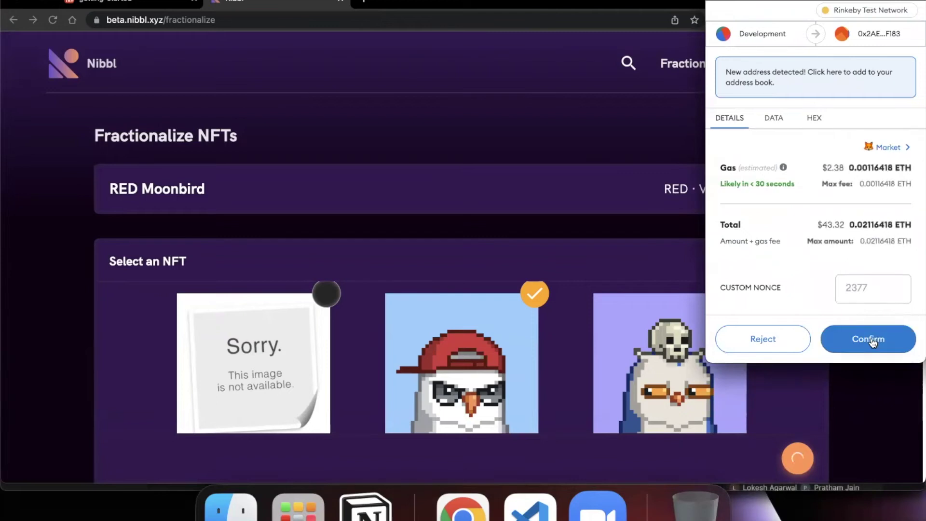
click(869, 337)
- Review the RED Moonbird trading page and dismiss the vault creation notification
scroll(889, 249, down, 2)
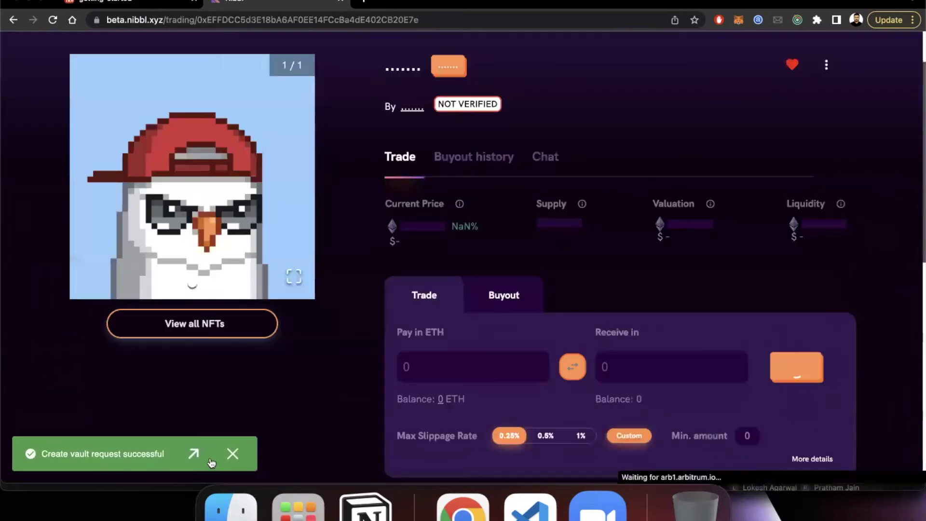
scroll(308, 346, up, 3)
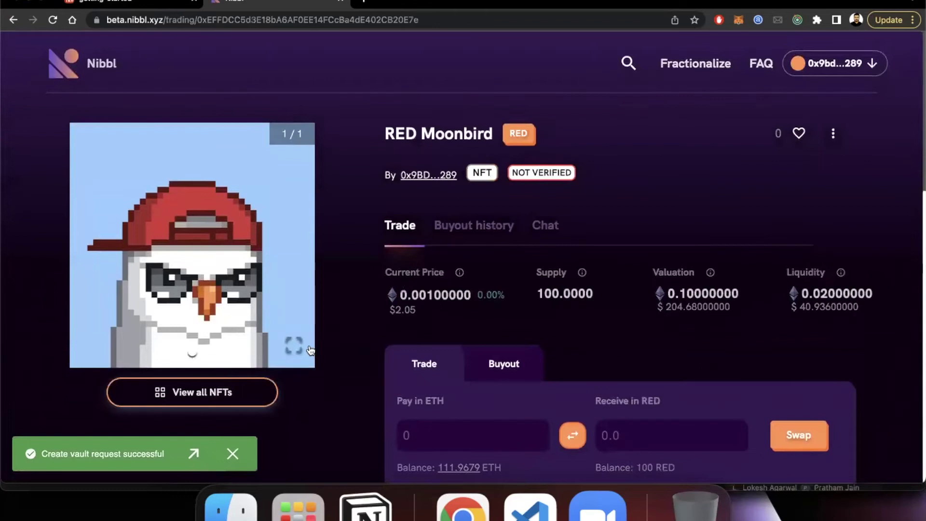
click(232, 454)
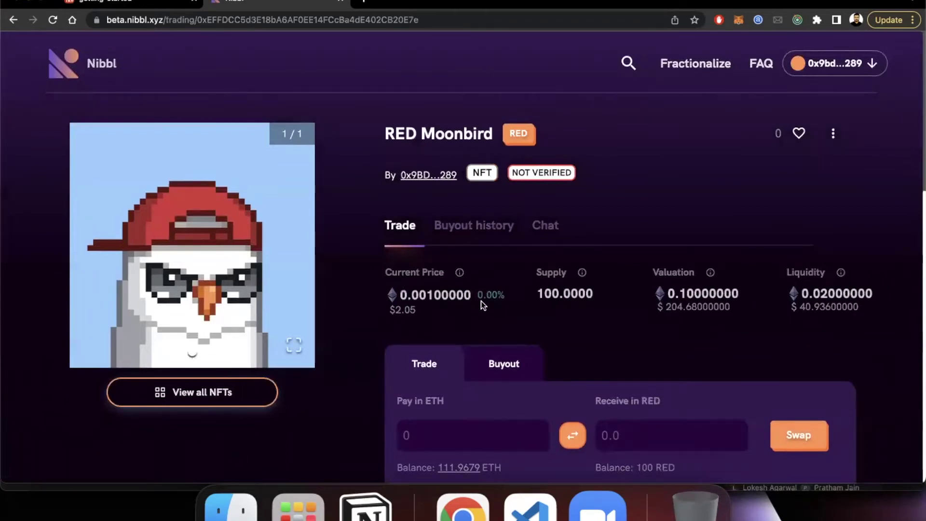
scroll(481, 301, down, 2)
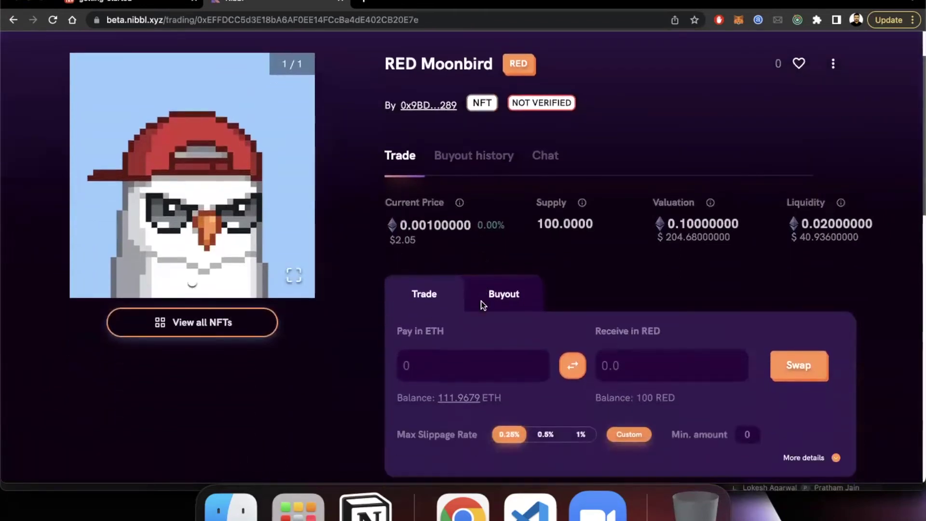
scroll(481, 304, up, 2)
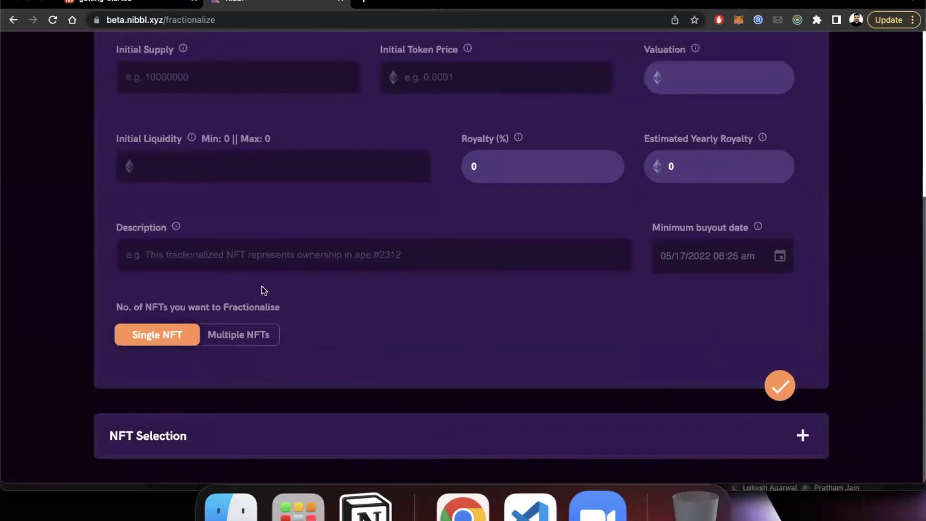
- Switch the new fractionalization to multiple NFTs and mint its NFT basket, approving the wallet transaction
click(266, 341)
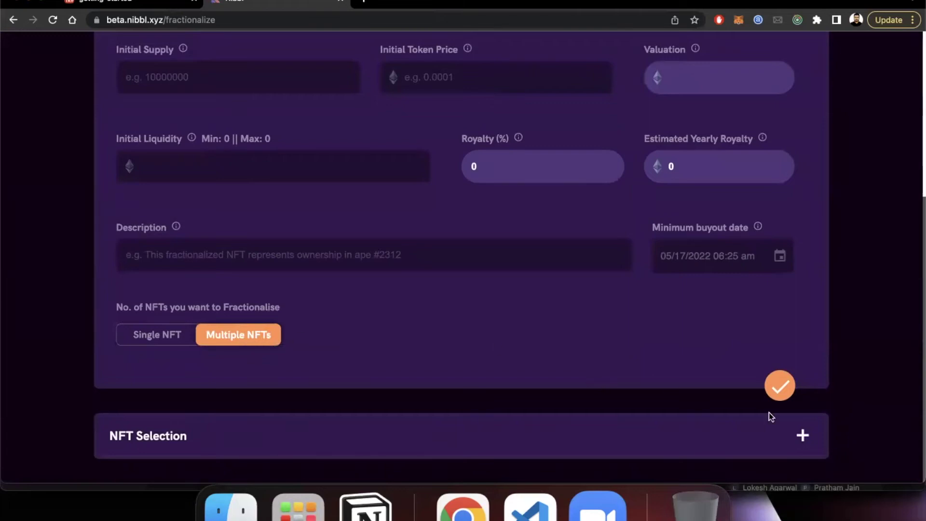
click(801, 435)
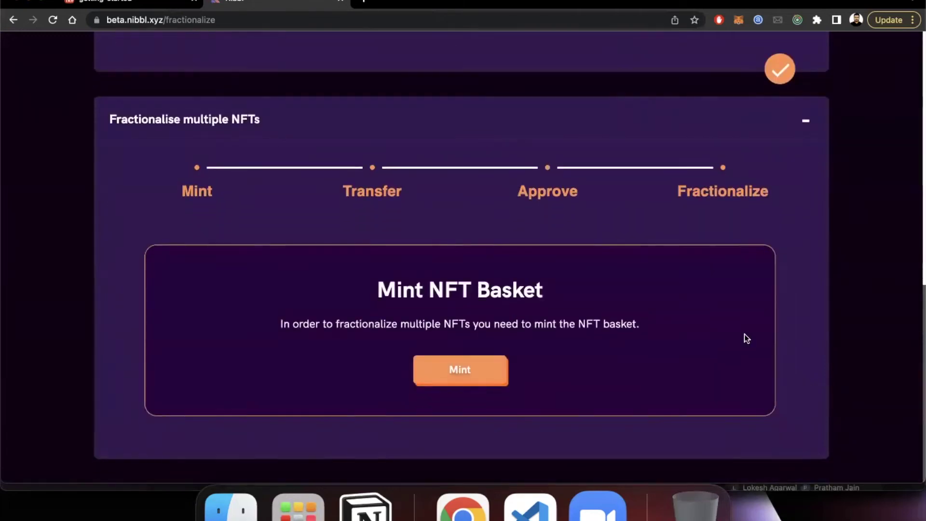
click(474, 382)
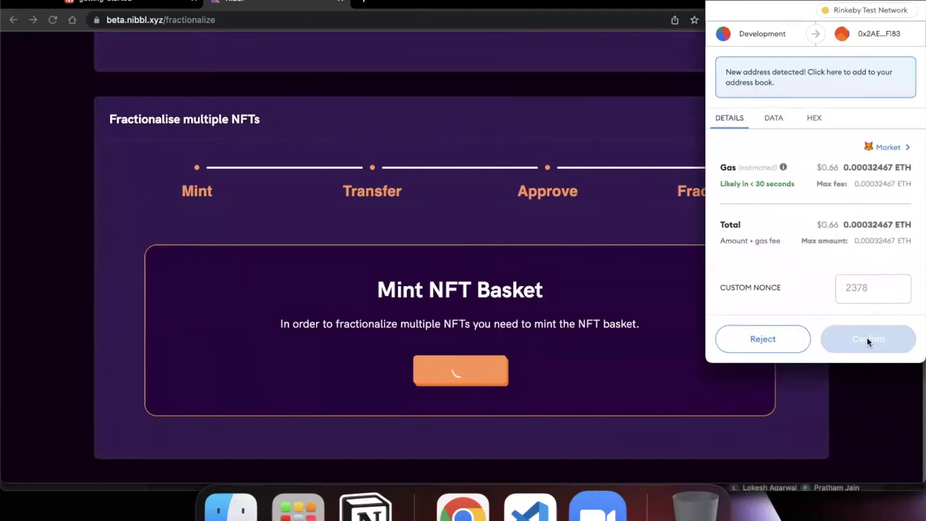
click(868, 341)
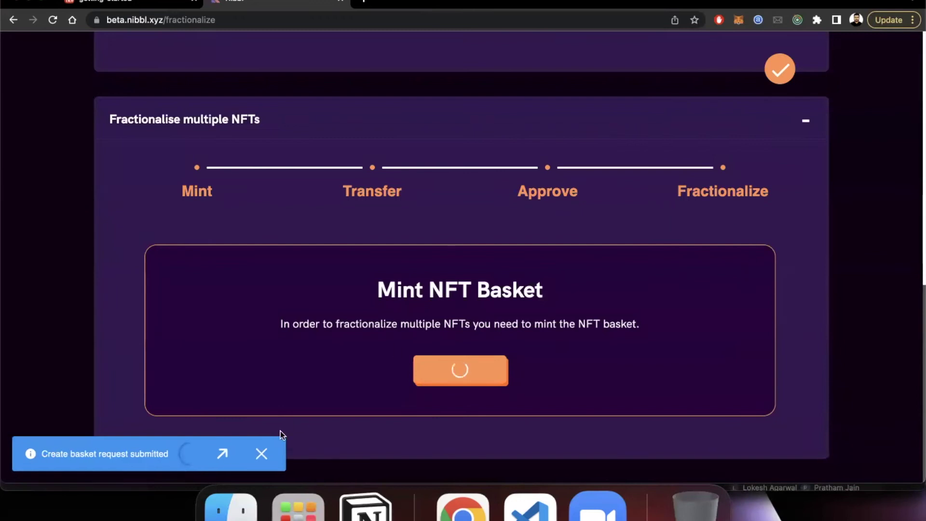
click(262, 453)
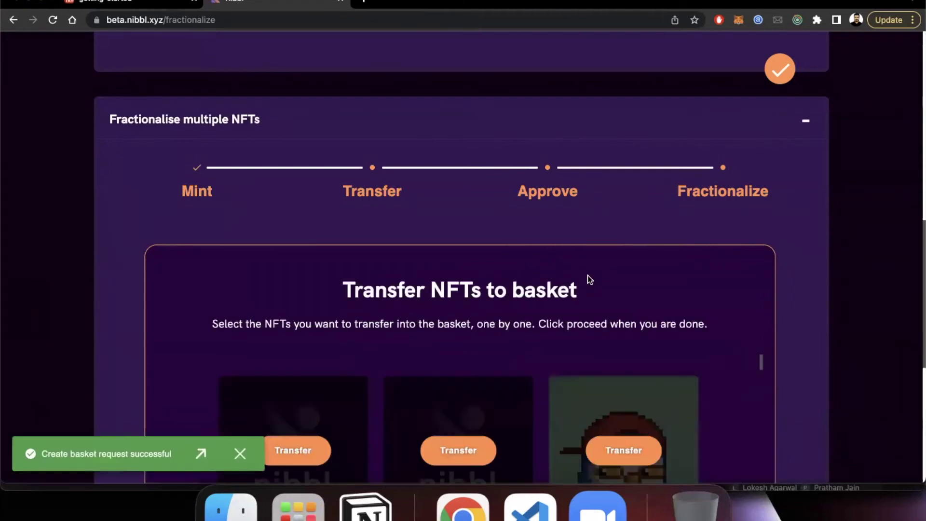
- Transfer the mutant ape wearing the patterned cap into the basket and approve the wallet transaction
scroll(701, 166, down, 5)
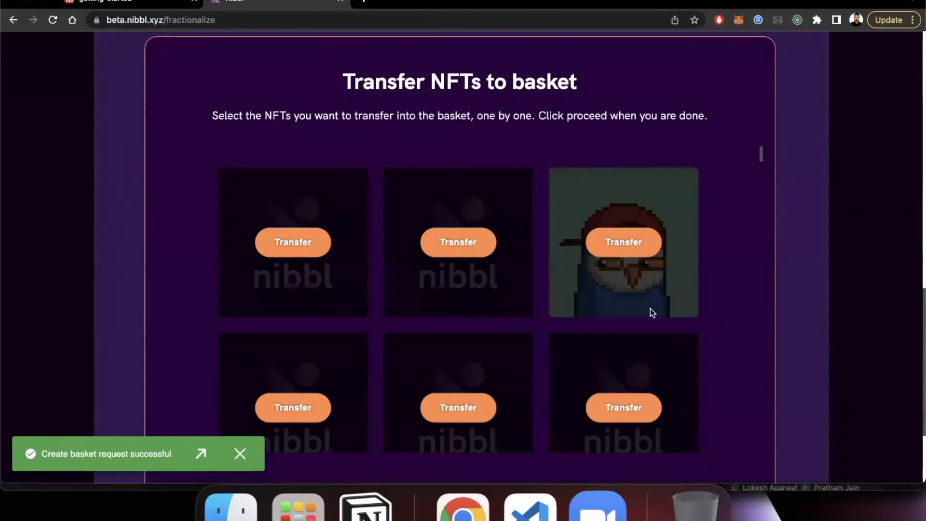
scroll(650, 302, down, 5)
scroll(650, 301, up, 5)
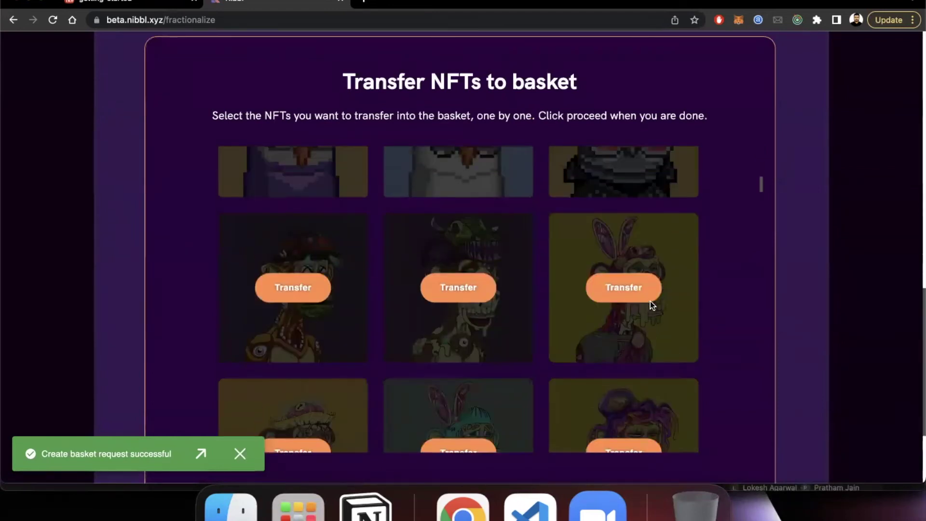
scroll(650, 301, down, 3)
scroll(650, 301, down, 1)
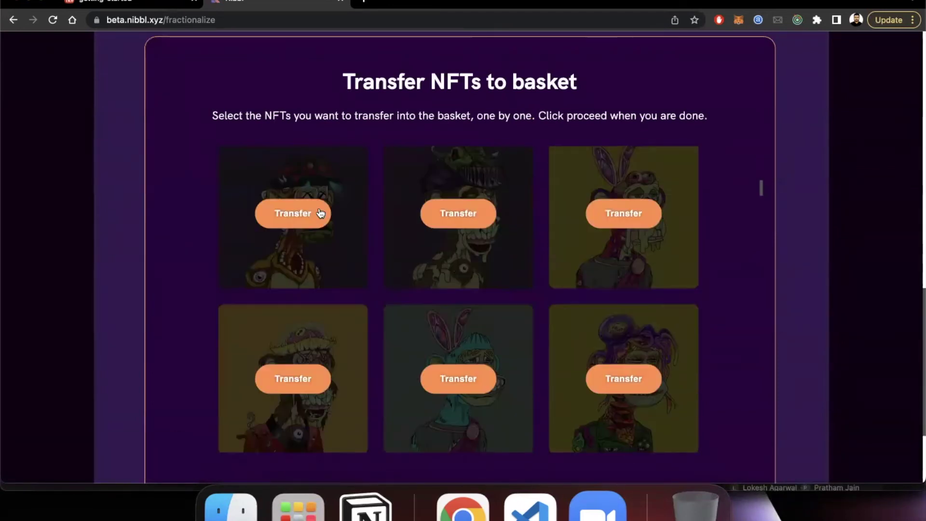
click(318, 211)
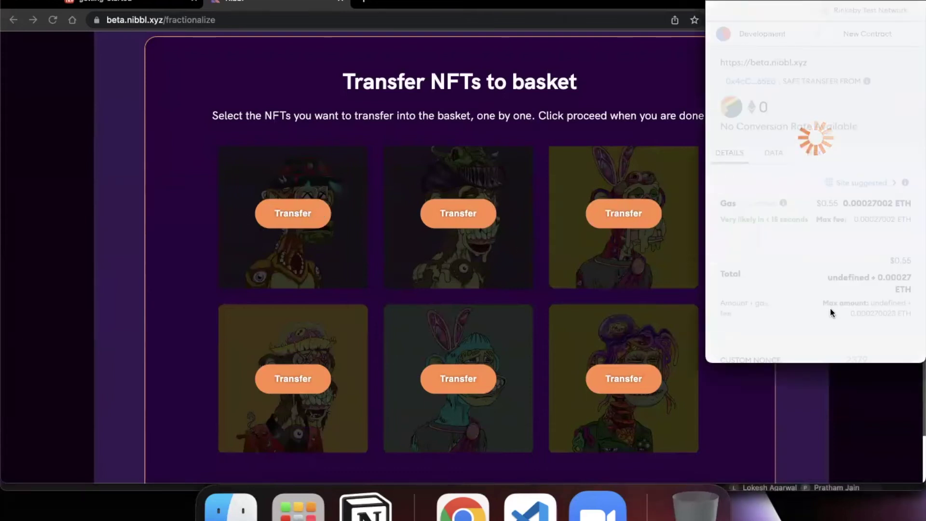
scroll(829, 308, down, 3)
click(875, 337)
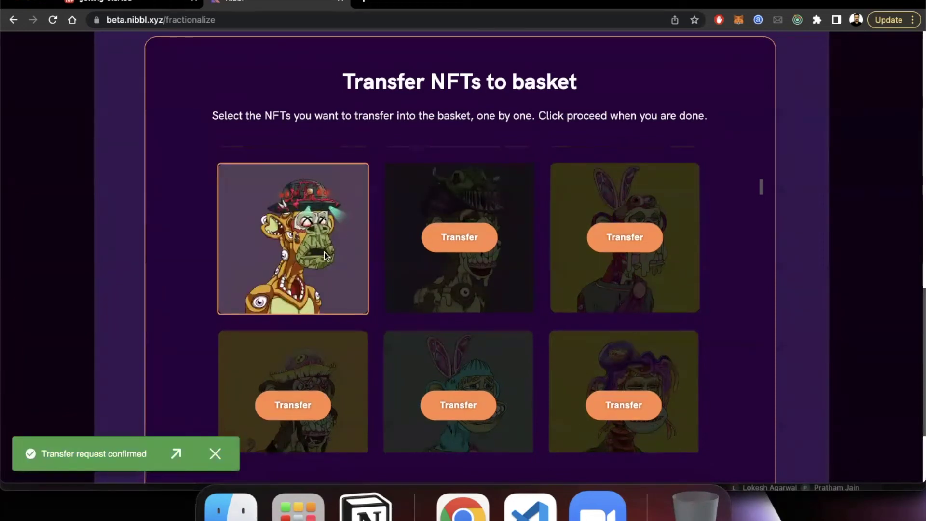
- Transfer the mutant ape with the green reptile hat into the basket, approve the wallet transaction, and dismiss the earlier transfer notification
click(478, 242)
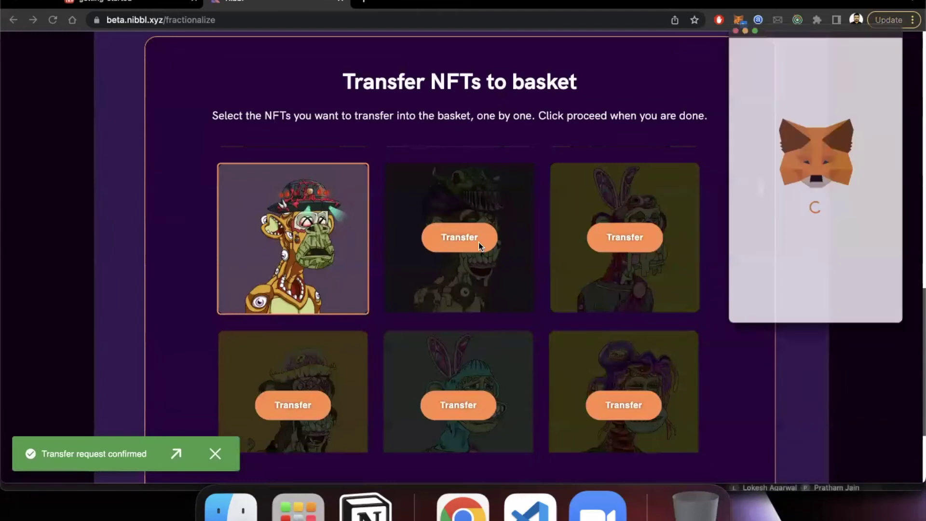
click(884, 328)
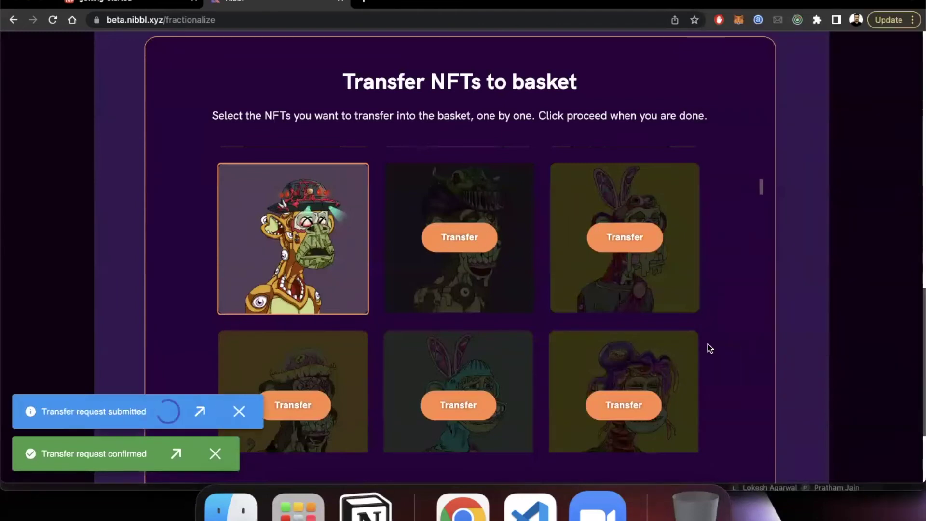
click(213, 451)
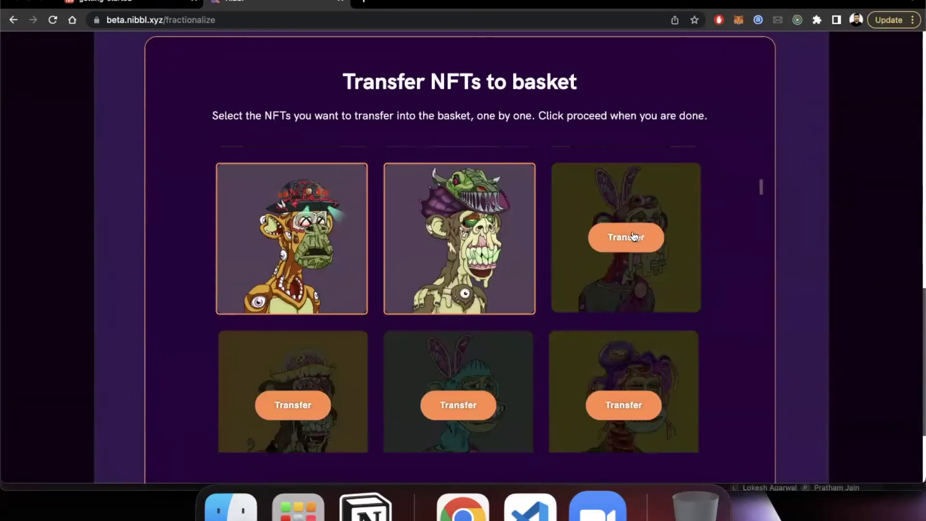
- Transfer the bunny-eared mutant ape on the yellow background into the basket, approve the wallet transaction, and dismiss the transfer notification
click(633, 236)
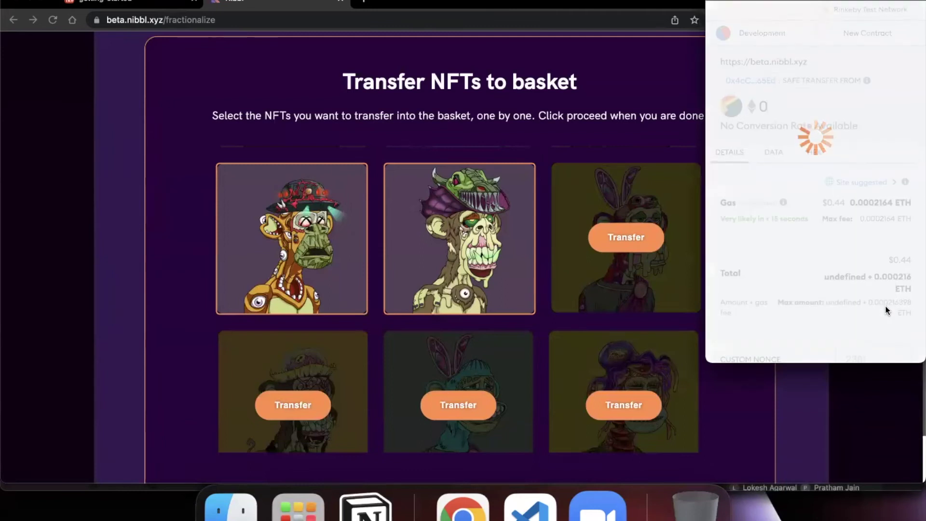
scroll(885, 318, down, 5)
click(881, 338)
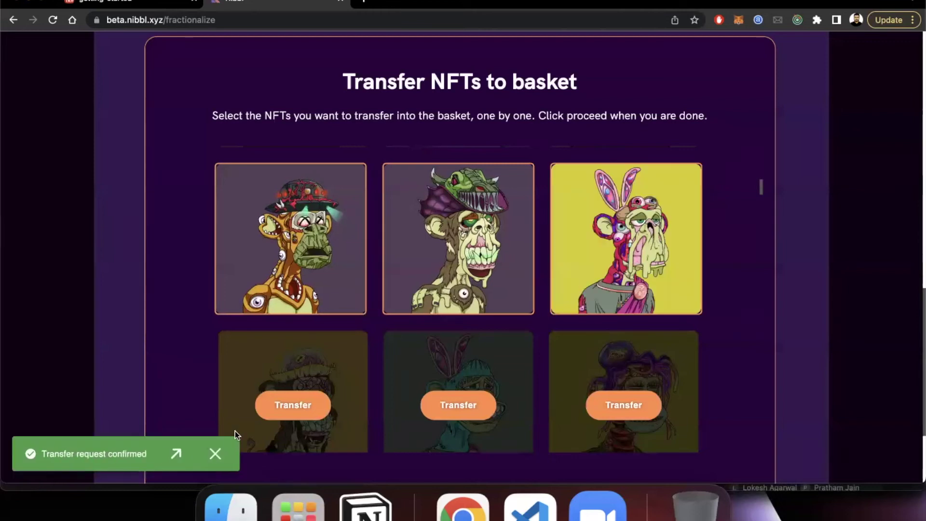
click(215, 452)
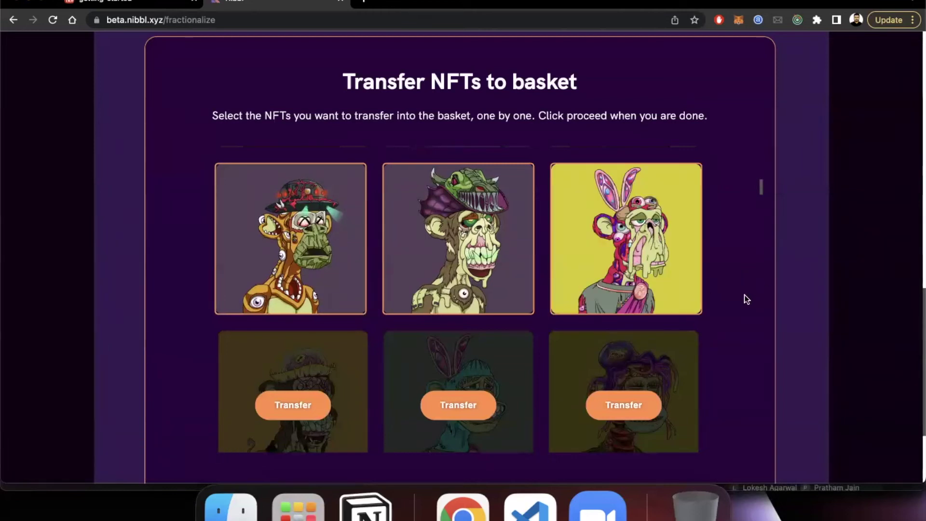
- Check the three mutant apes chosen for the basket and proceed to the basket approval stage
scroll(745, 294, down, 5)
scroll(810, 295, up, 3)
scroll(693, 214, down, 4)
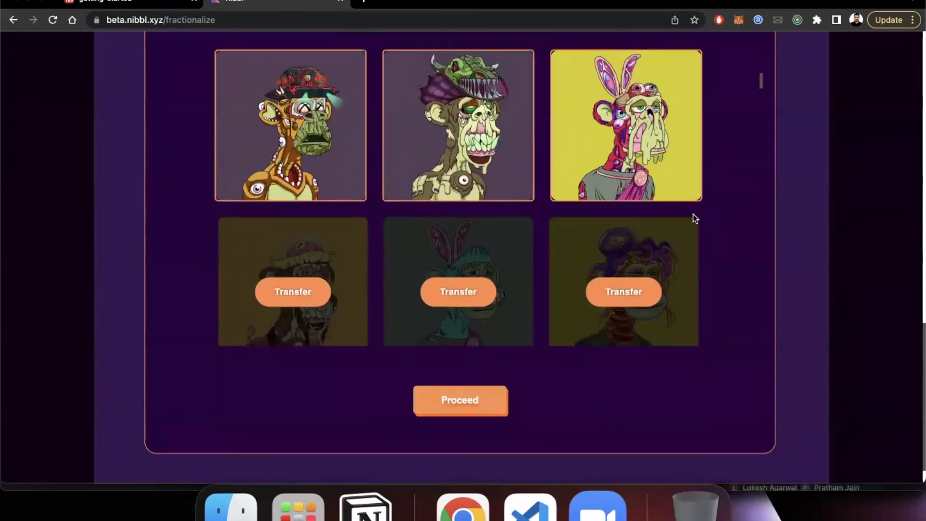
scroll(692, 214, up, 1)
scroll(753, 181, up, 3)
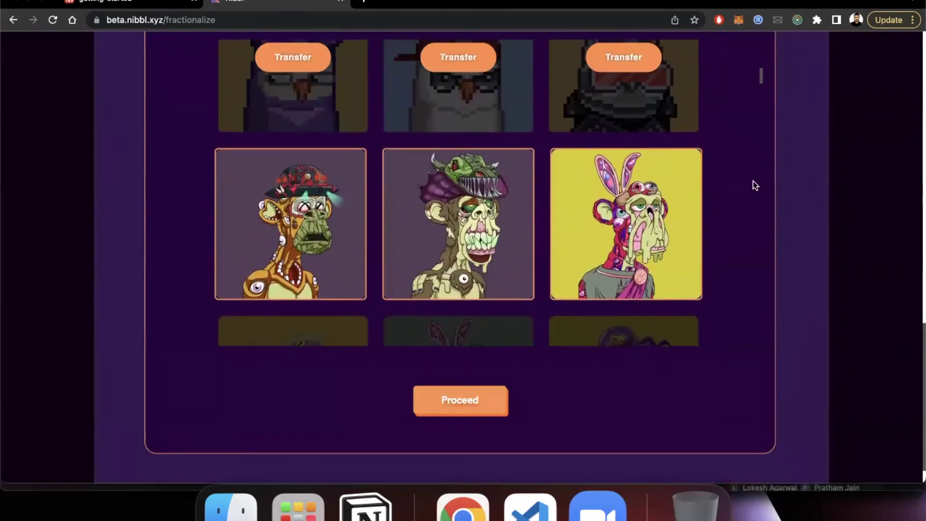
click(459, 406)
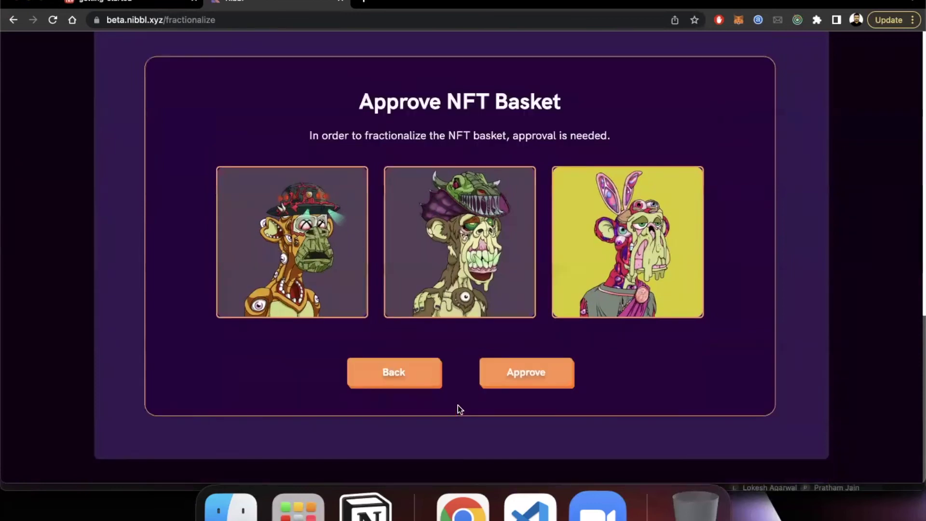
- Approve the NFT basket for fractionalization, confirm the wallet permission, and dismiss the approval notification
scroll(682, 341, up, 1)
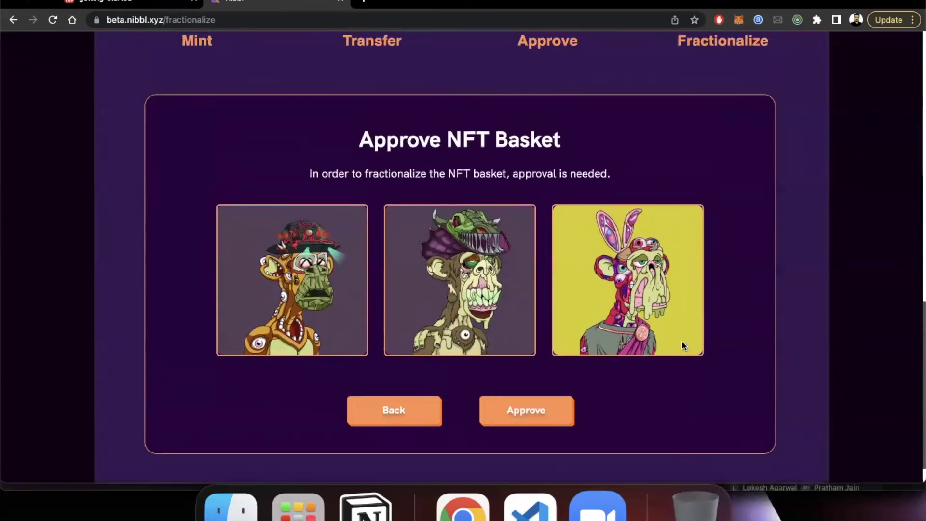
click(538, 410)
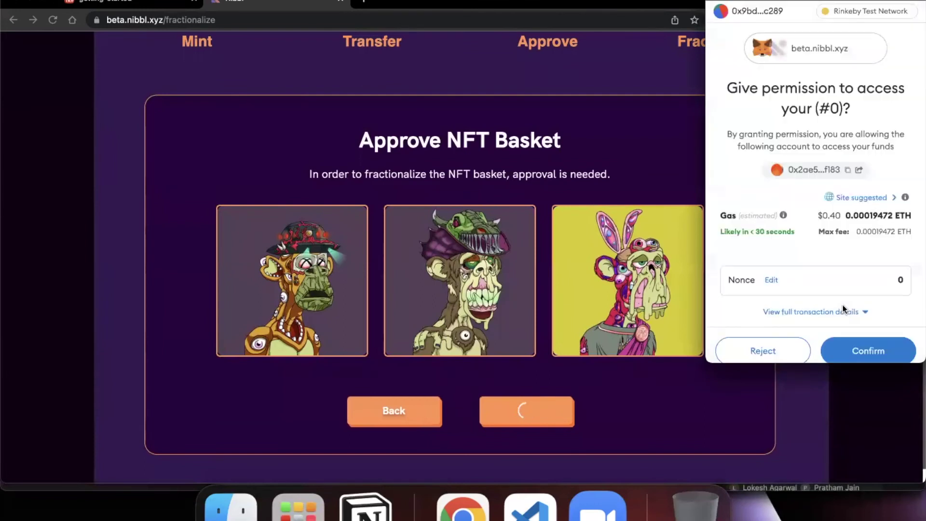
click(861, 345)
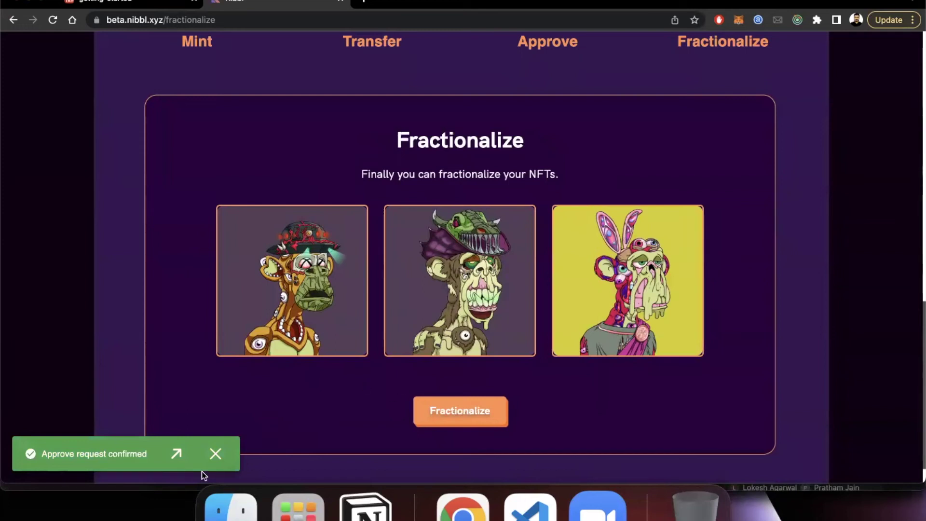
click(215, 454)
- Switch to Discord's getting-started channel to read the Fractionalization contest criteria, and return to the Nibbl fractionalize page
scroll(459, 337, up, 3)
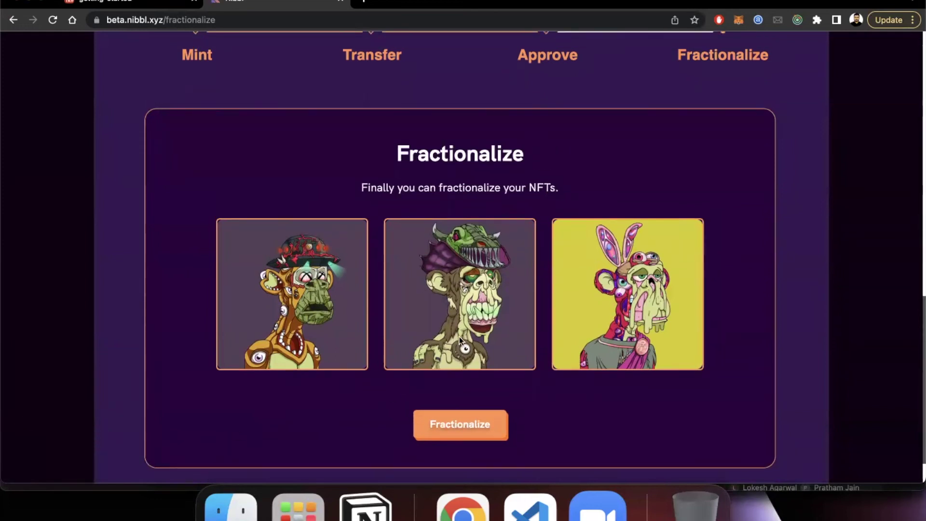
scroll(459, 337, up, 1)
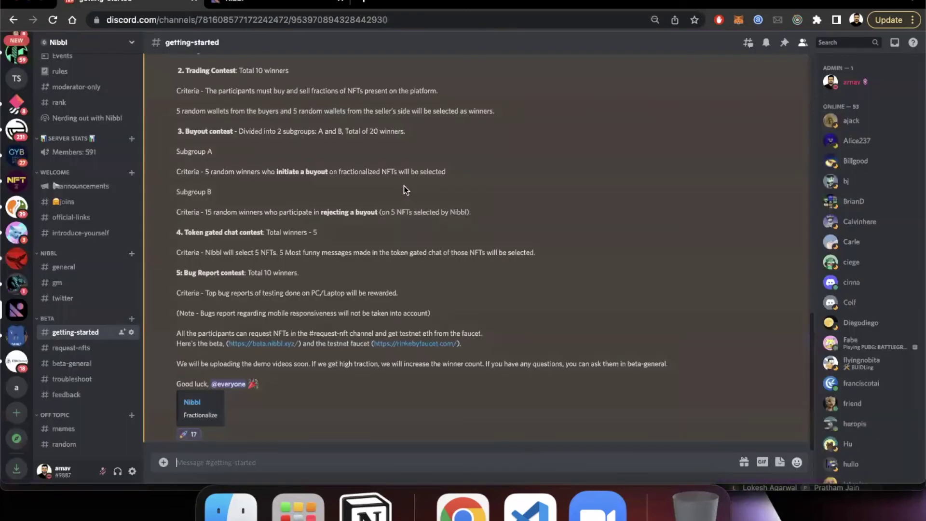
scroll(403, 189, up, 5)
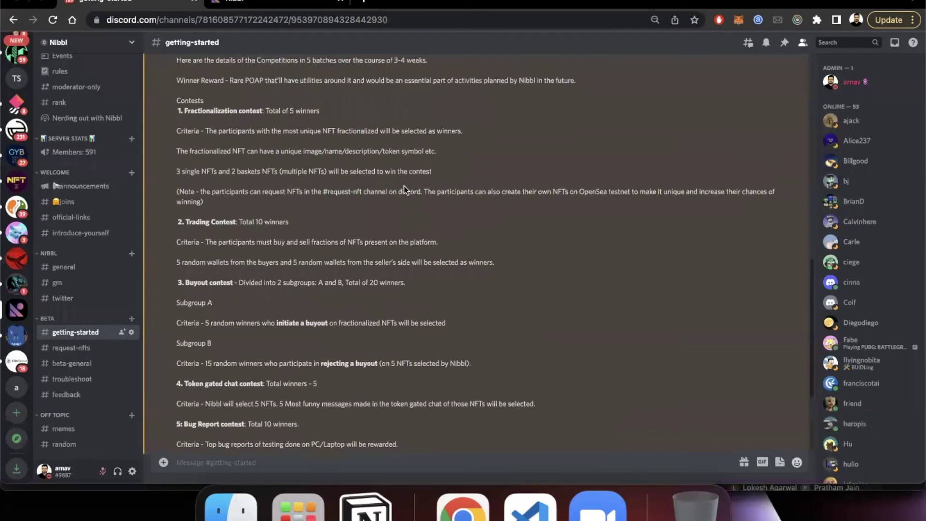
scroll(317, 159, up, 5)
scroll(317, 159, left, 1)
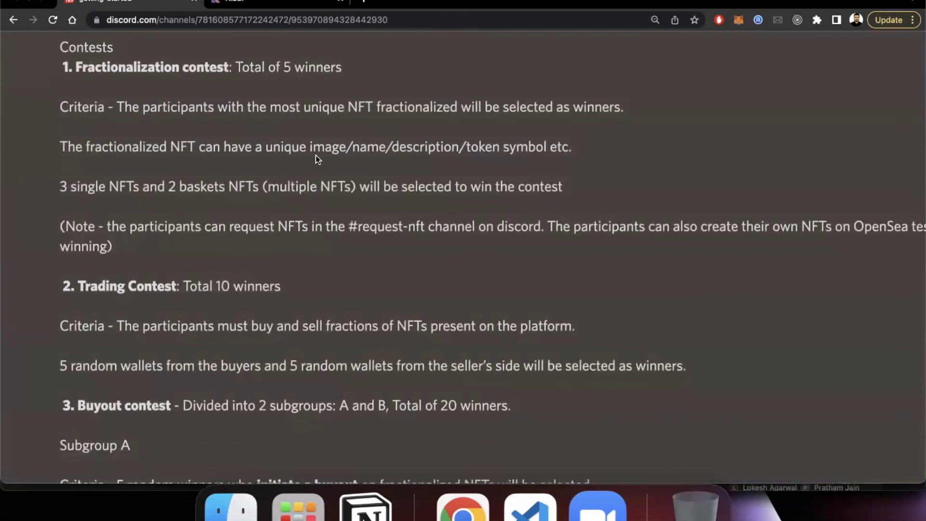
key(ctrl+Tab)
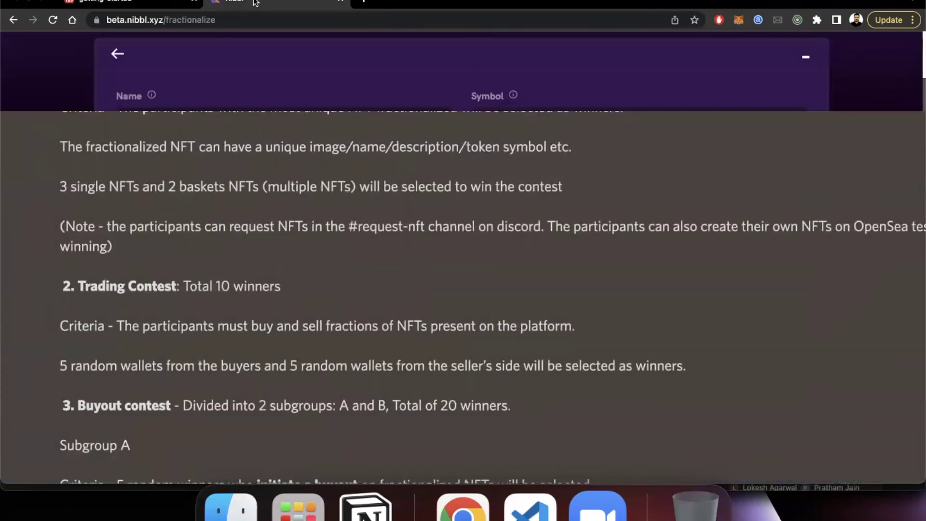
click(174, 3)
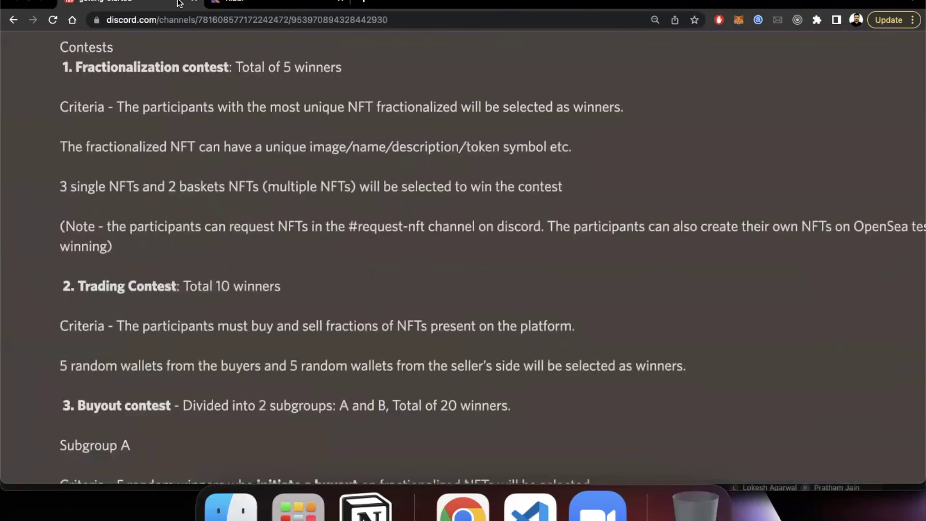
click(280, 3)
- Review the multiple-NFT fractionalization page, from the token details form to the Mint, Transfer, Approve and Fractionalize stages
scroll(531, 267, down, 8)
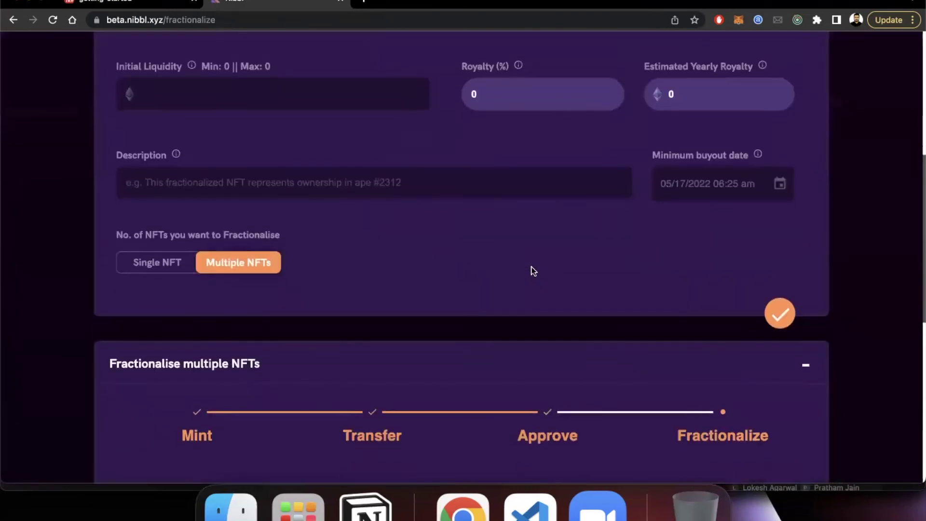
scroll(531, 268, up, 1)
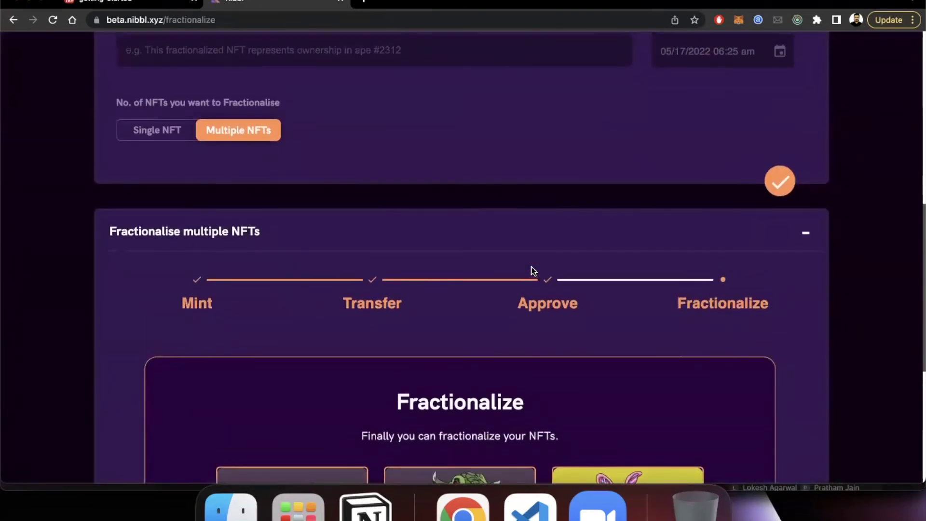
scroll(531, 270, down, 1)
scroll(532, 269, up, 2)
scroll(531, 270, down, 2)
scroll(692, 418, down, 3)
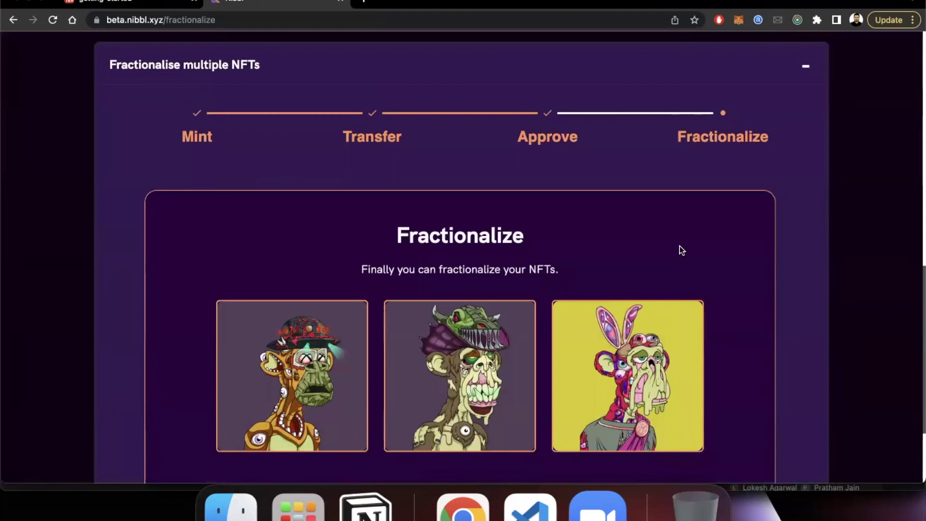
scroll(679, 247, up, 4)
scroll(678, 246, down, 3)
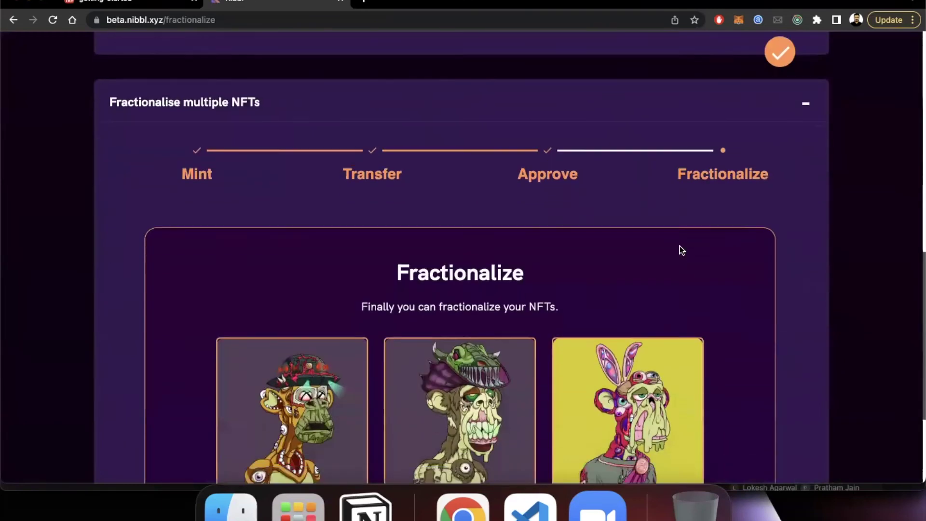
scroll(679, 246, up, 10)
scroll(678, 245, down, 6)
scroll(679, 249, down, 2)
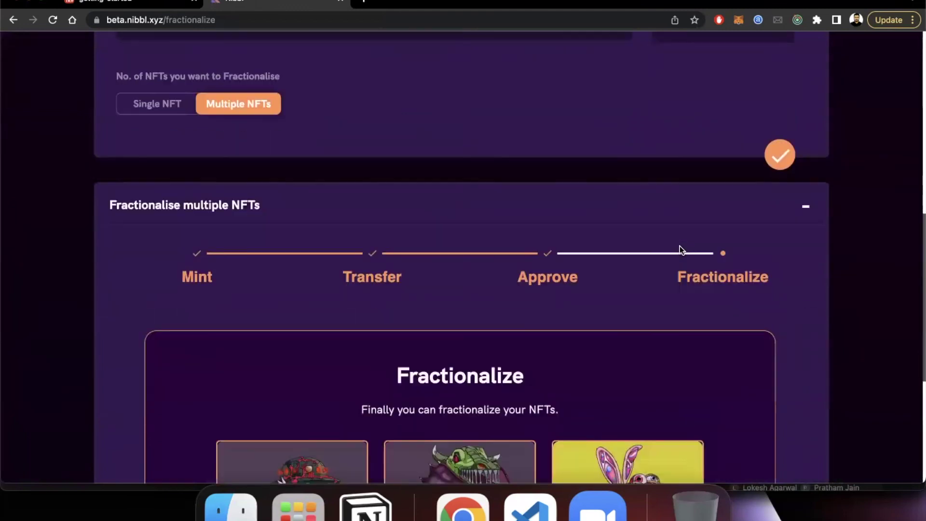
- Name the fractionalized basket "Dirt Mutants" and set its symbol to "Dirt"
scroll(679, 249, up, 8)
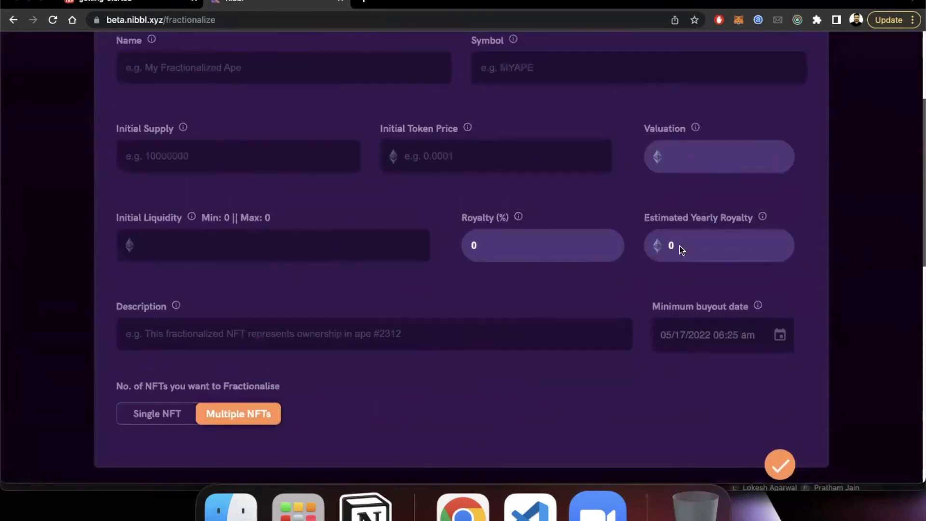
click(427, 126)
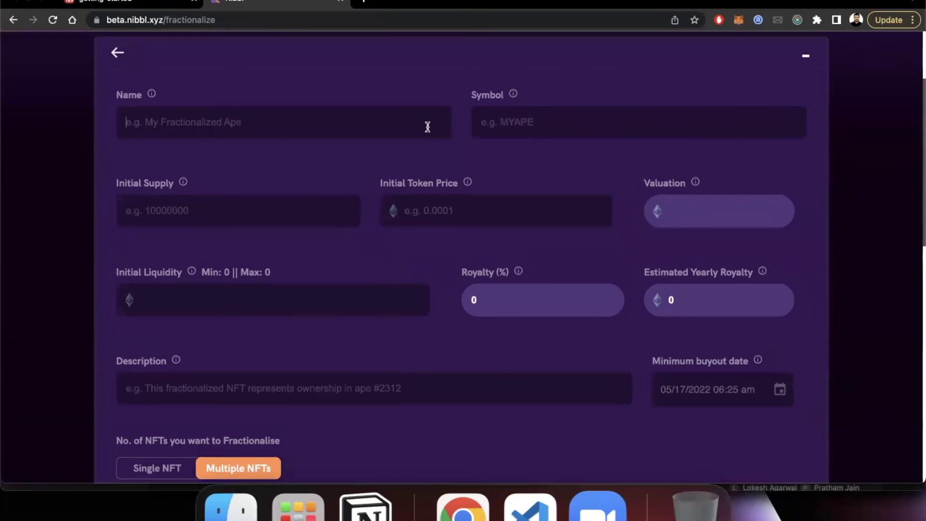
text(Dirt Mutants)
click(675, 131)
text(Dirt)
- Set the initial supply to 420, the initial token price to 0.00069 and the initial liquidity to 0.057
click(331, 205)
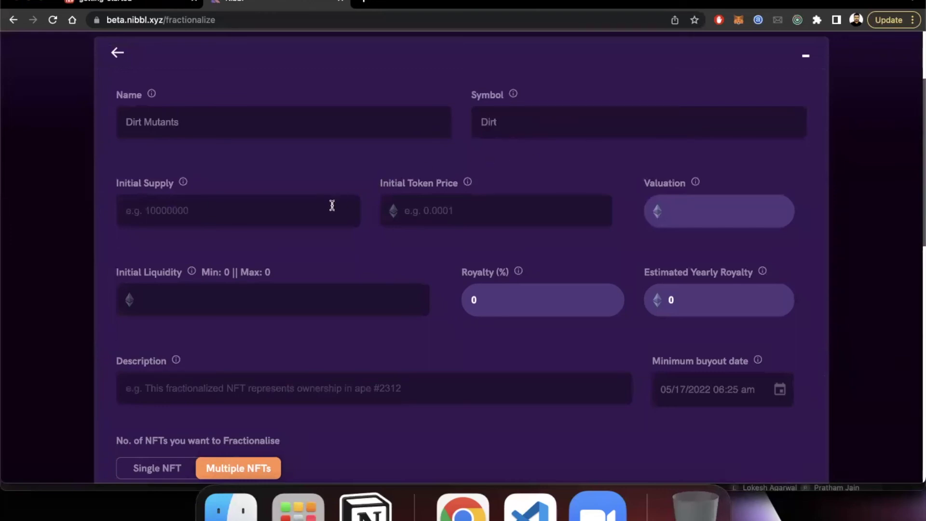
text(42)
text(0.00069)
click(145, 299)
text(0)
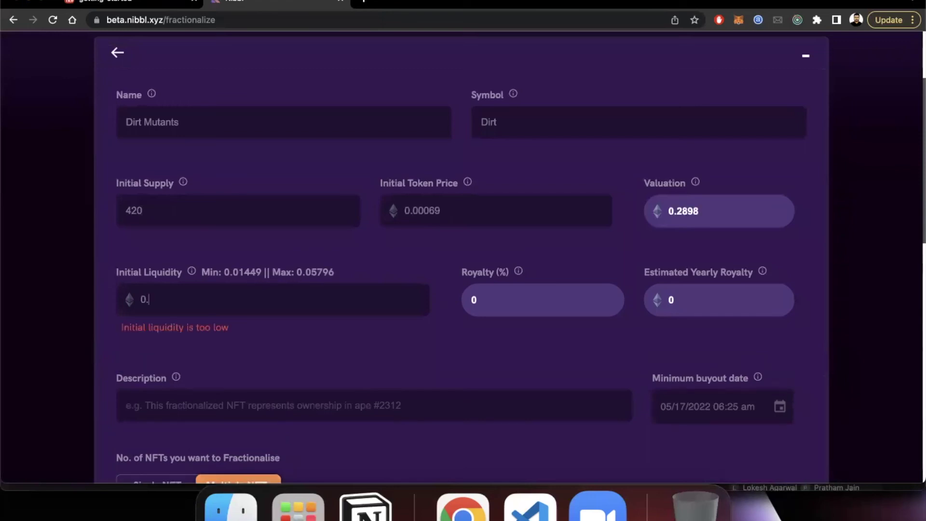
text(.057)
scroll(320, 277, down, 1)
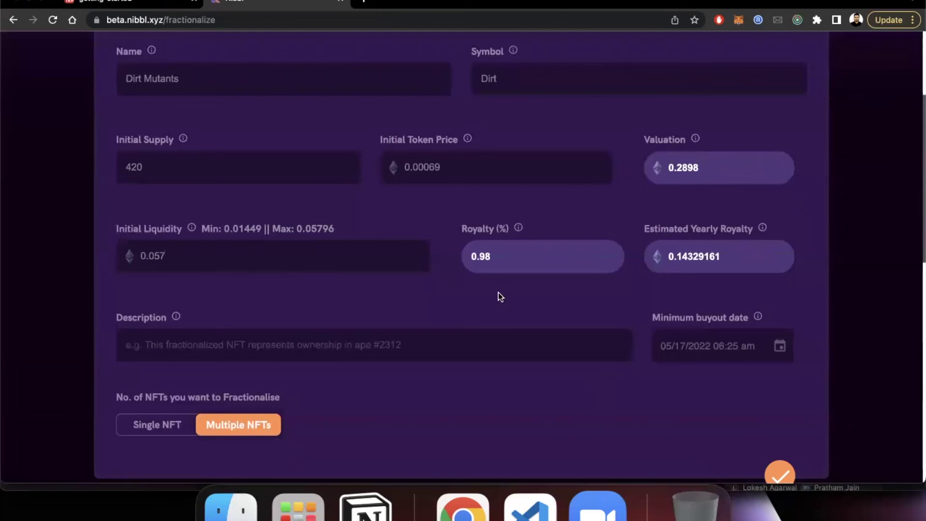
scroll(499, 296, down, 4)
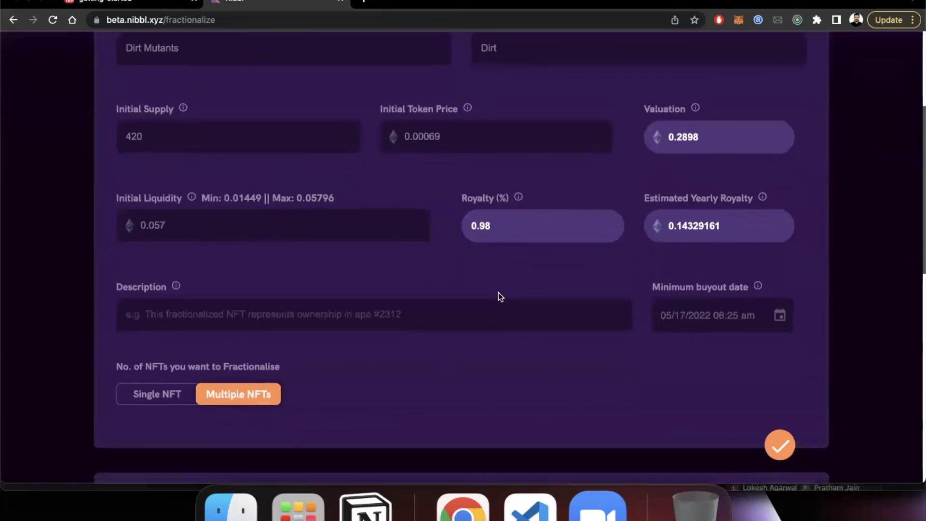
scroll(499, 217, up, 3)
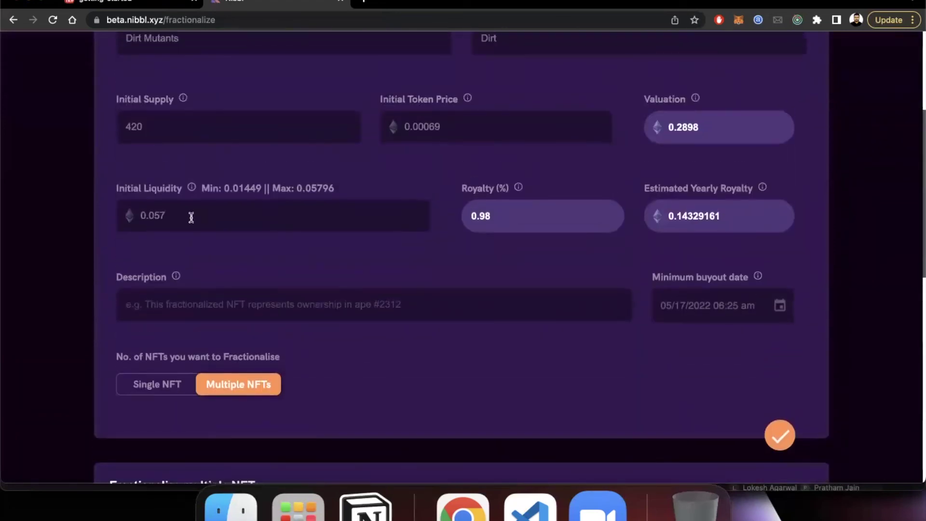
- Describe the fractionalized basket as "Mutant Ape #2000, #1300, #458"
mouse_move(191, 190)
scroll(618, 325, down, 1)
click(415, 285)
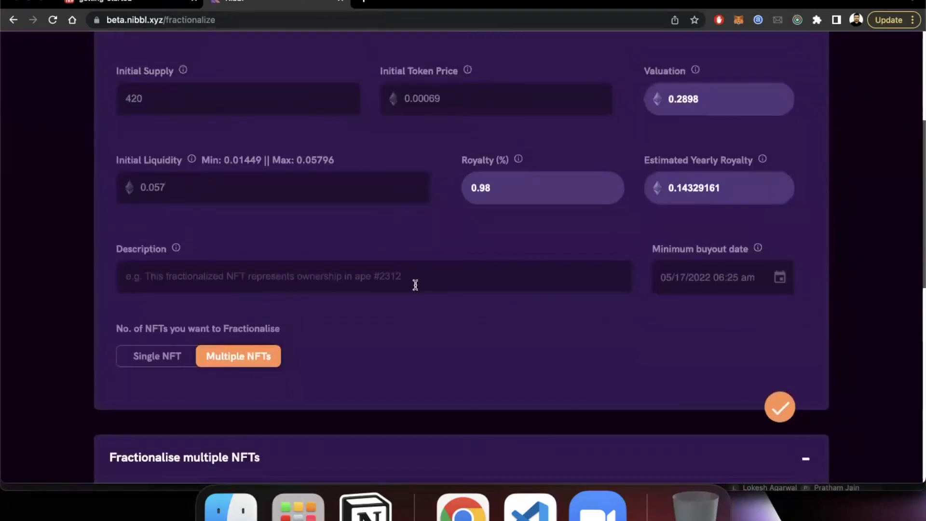
text(Mutant Ape #2000, #1300, #458)
- Set the minimum buyout date to 05/17/2022 07:15 am and confirm the basket's token details
click(779, 277)
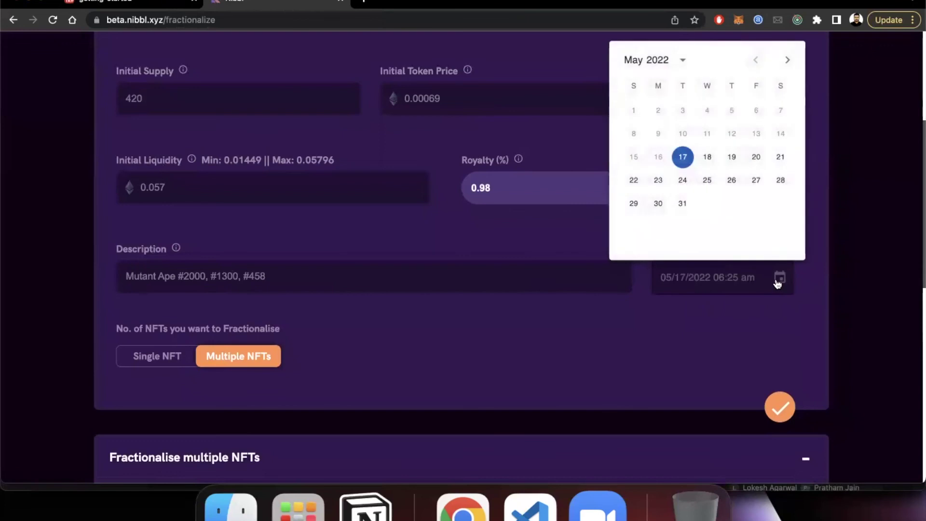
click(687, 161)
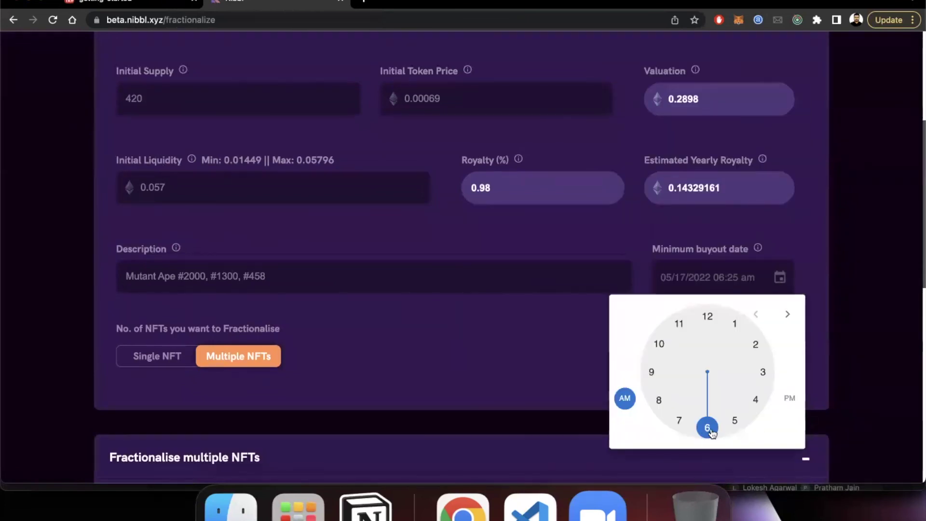
click(680, 421)
click(759, 372)
scroll(761, 342, up, 5)
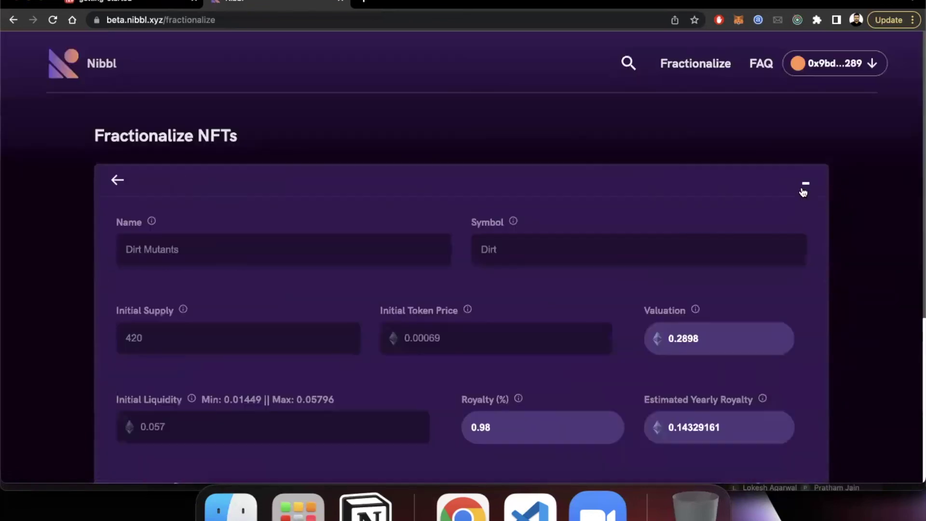
scroll(720, 295, down, 3)
scroll(719, 295, down, 3)
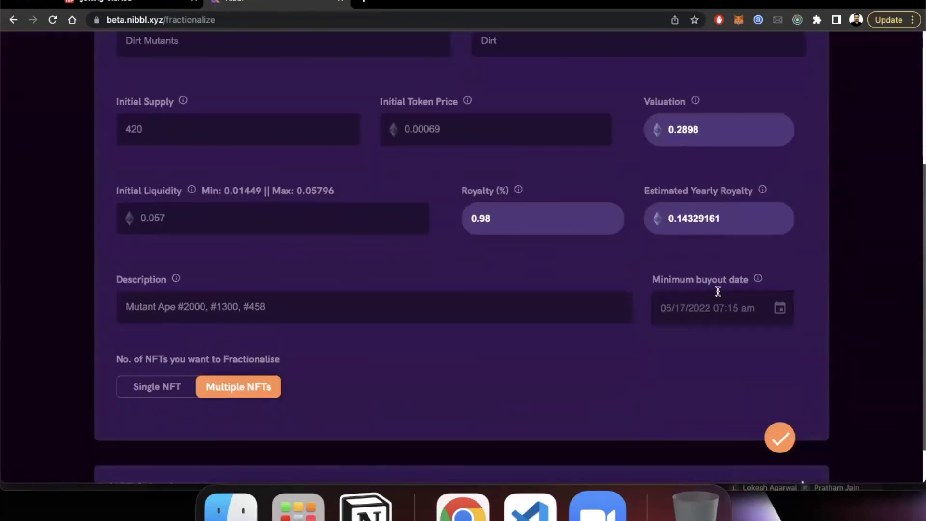
click(776, 381)
- Fractionalize the three mutant apes, confirm the transaction in the wallet and dismiss the submission notification
scroll(773, 375, down, 3)
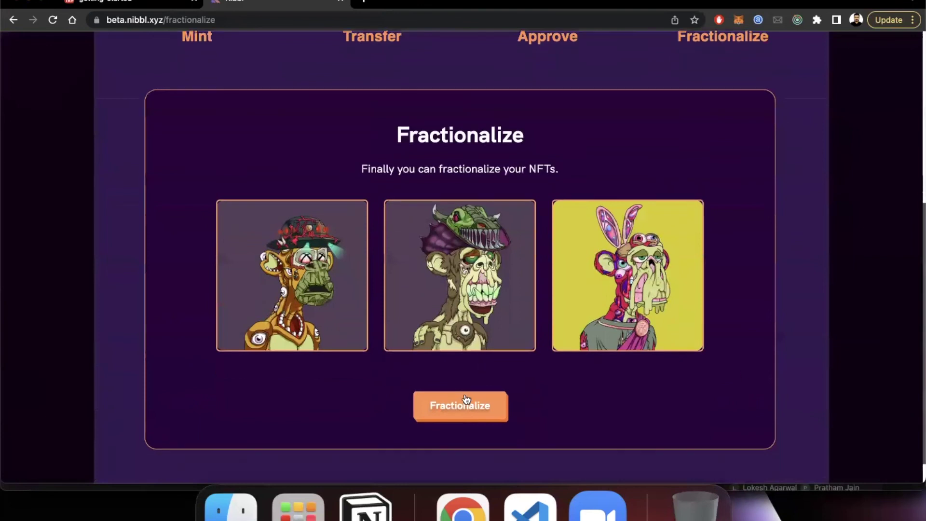
click(464, 401)
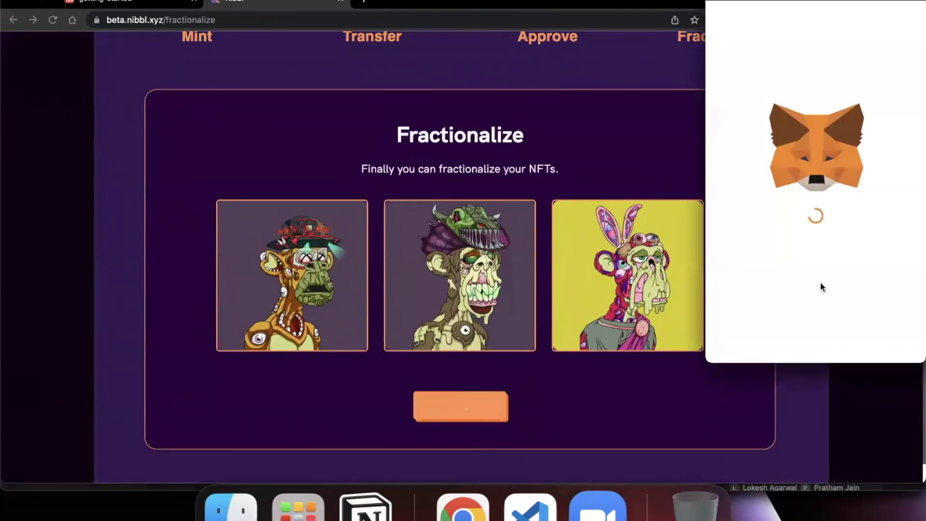
scroll(821, 284, down, 5)
click(861, 336)
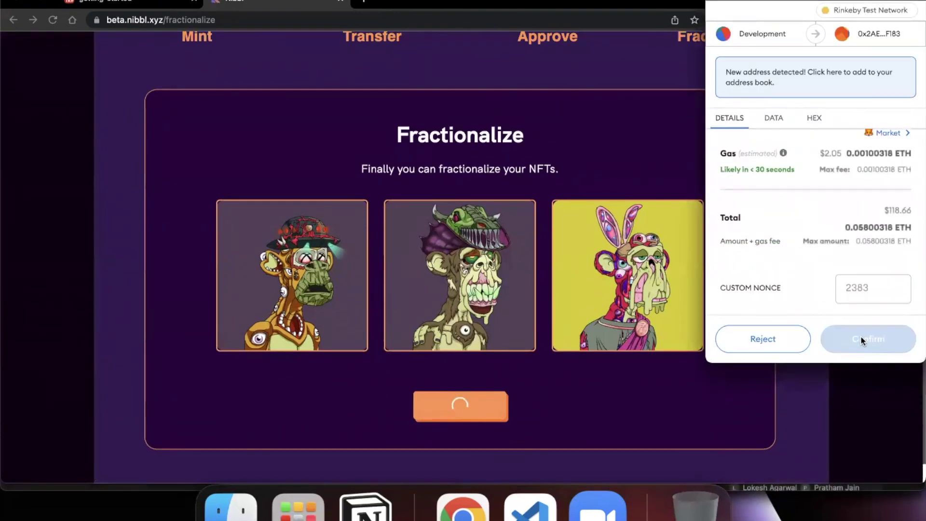
scroll(710, 169, down, 3)
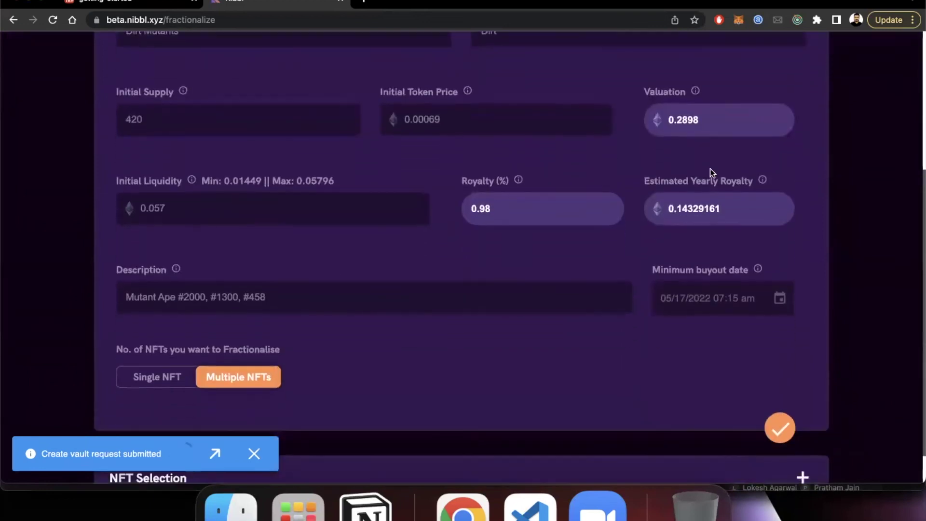
scroll(646, 148, up, 2)
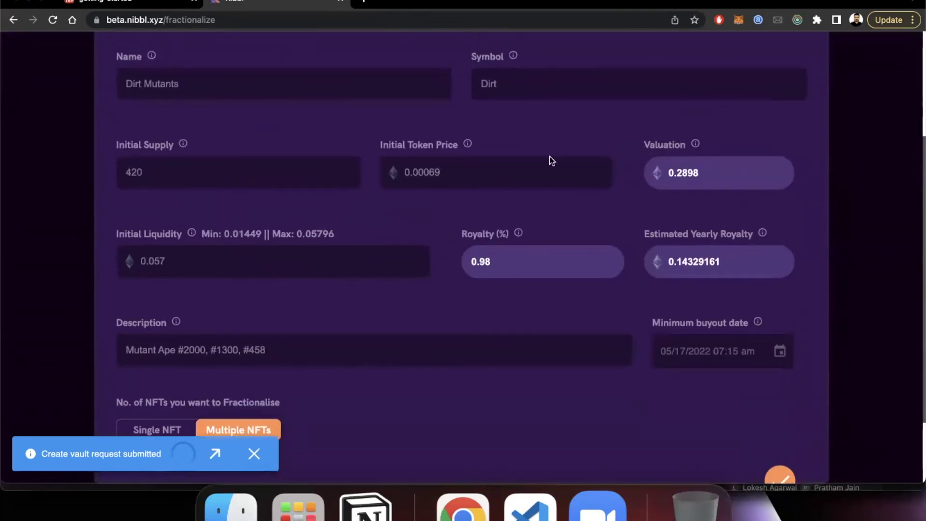
click(254, 453)
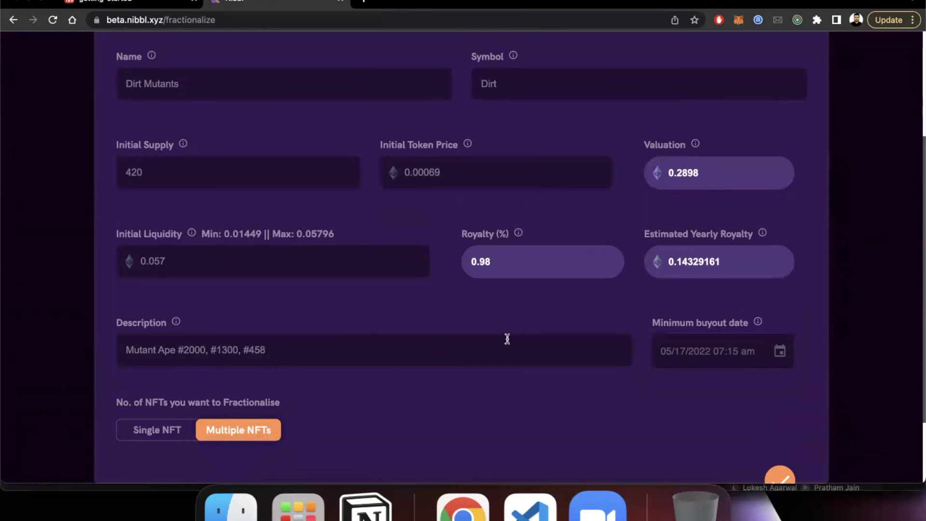
scroll(507, 339, down, 1)
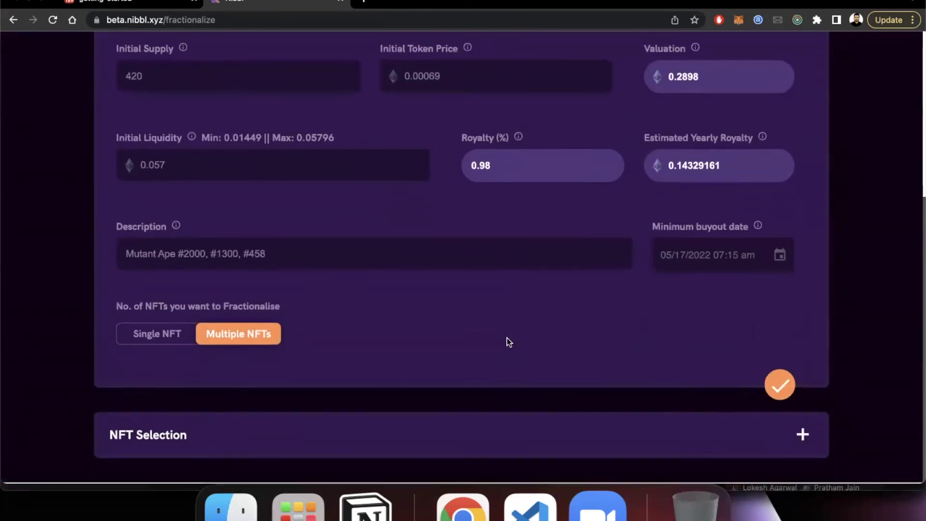
scroll(514, 306, up, 1)
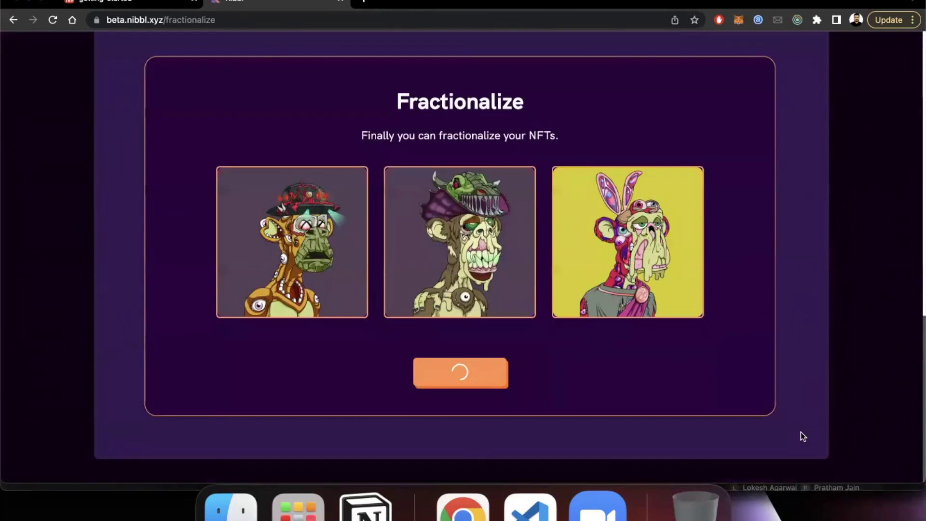
scroll(801, 432, up, 1)
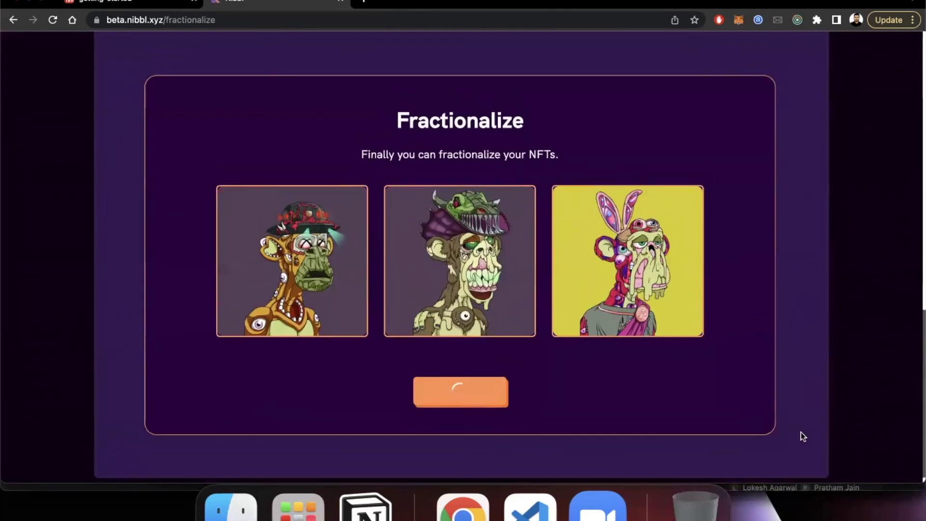
scroll(801, 432, up, 1)
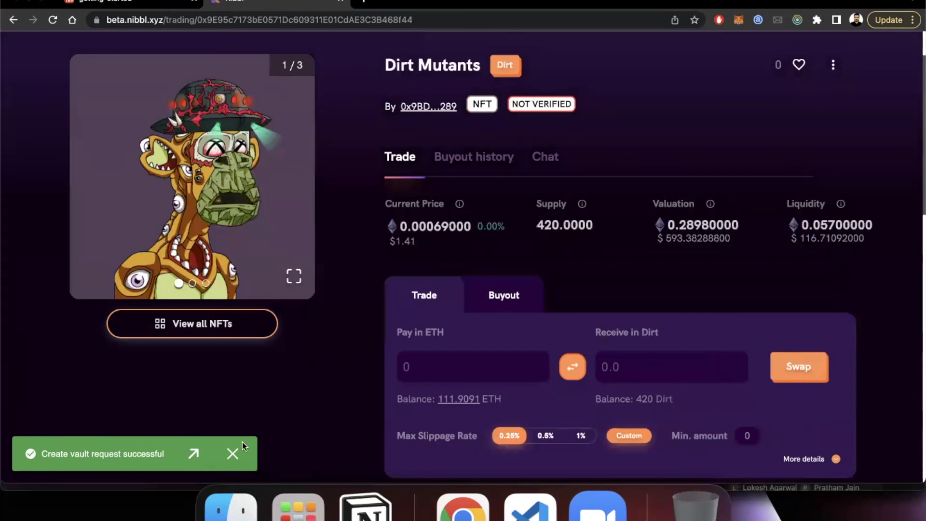
- Dismiss the vault notification and check the Dirt Mutants token's current price, supply, valuation and liquidity
click(233, 453)
double_click(435, 226)
double_click(555, 225)
double_click(689, 225)
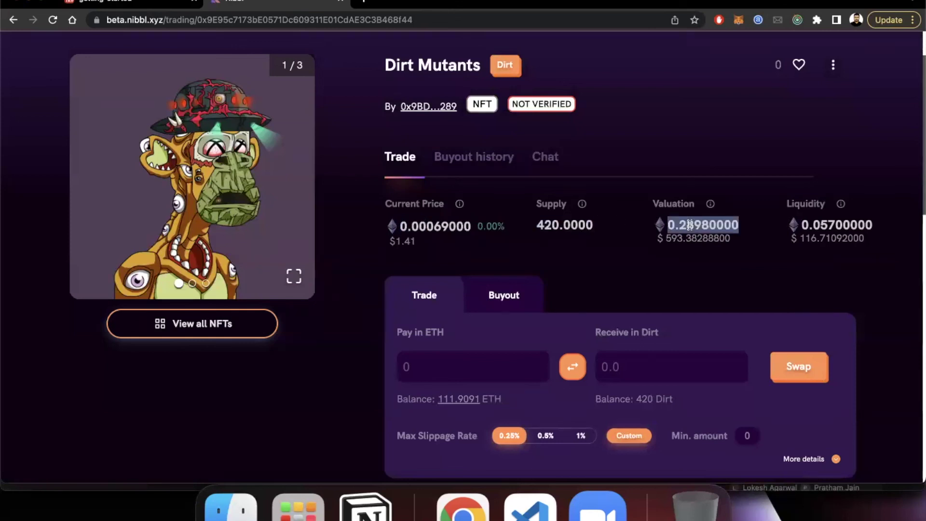
double_click(819, 227)
- View all the NFTs held in the Dirt Mutants basket and return to its trading page
click(217, 322)
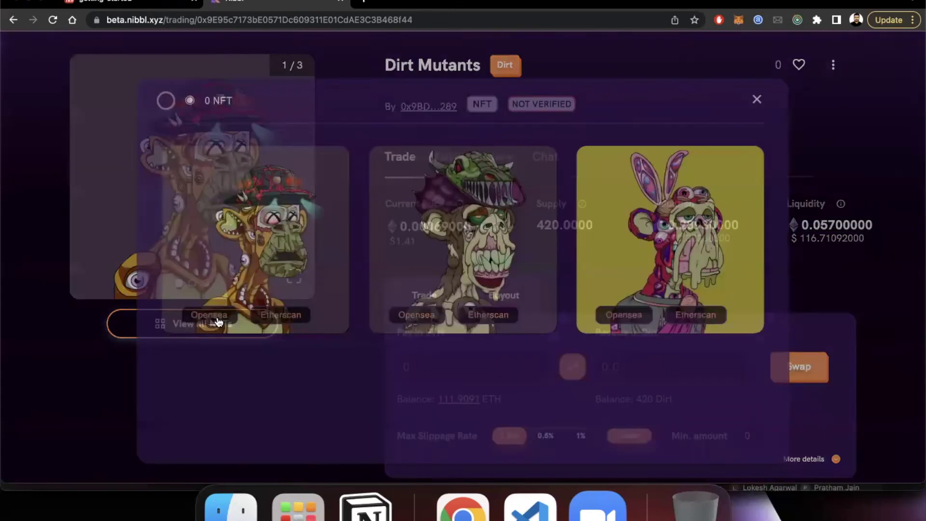
click(756, 99)
scroll(508, 196, up, 2)
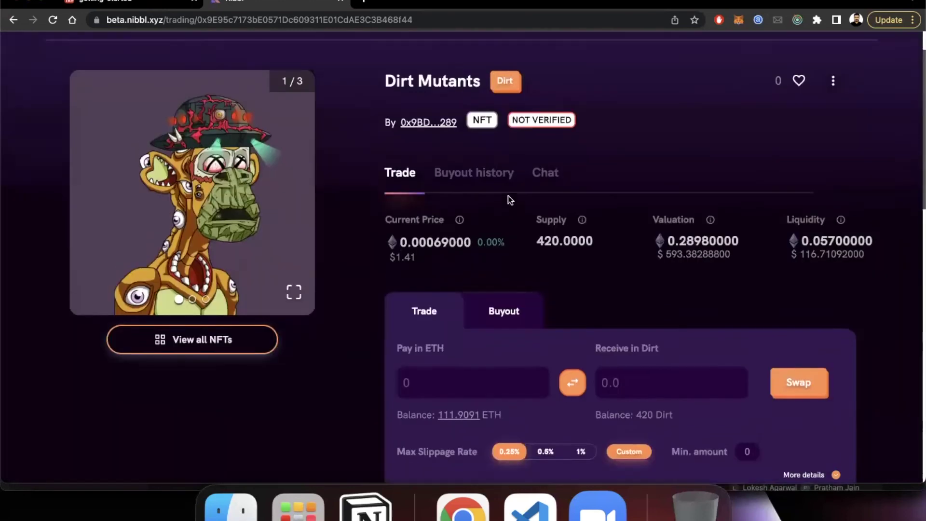